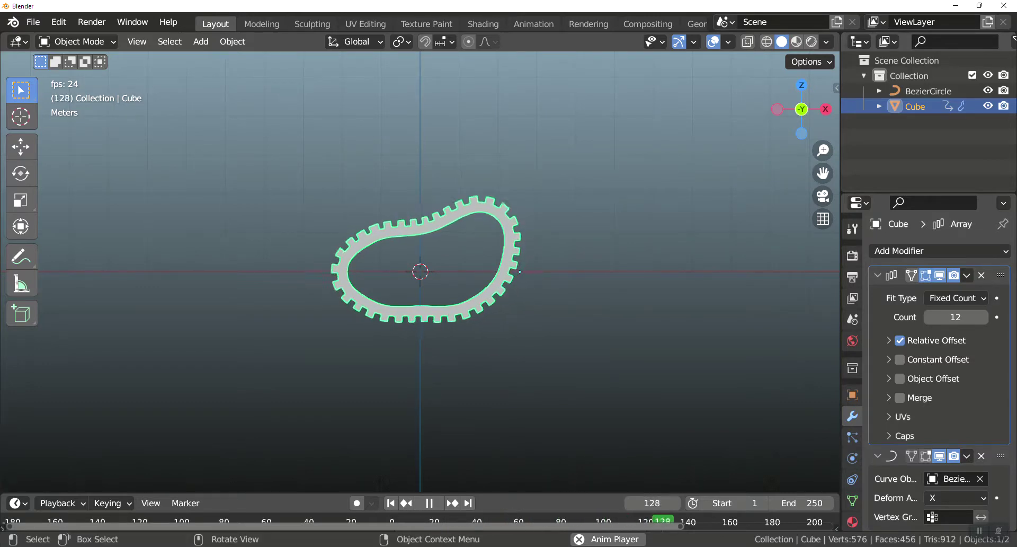
- Create a new General file and discard the unsaved tread-loop scene
click(24, 33)
mouse_move(59, 40)
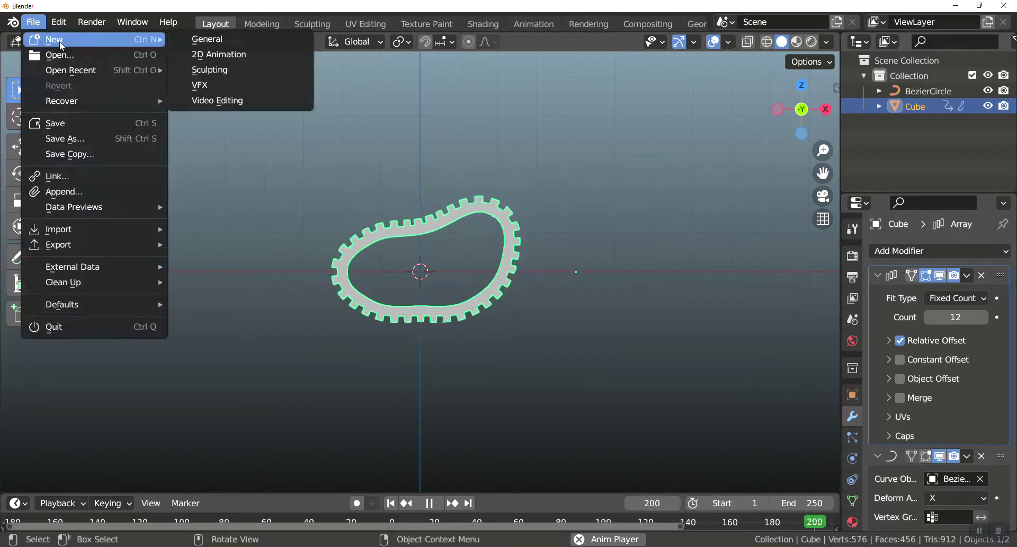
click(221, 42)
click(534, 304)
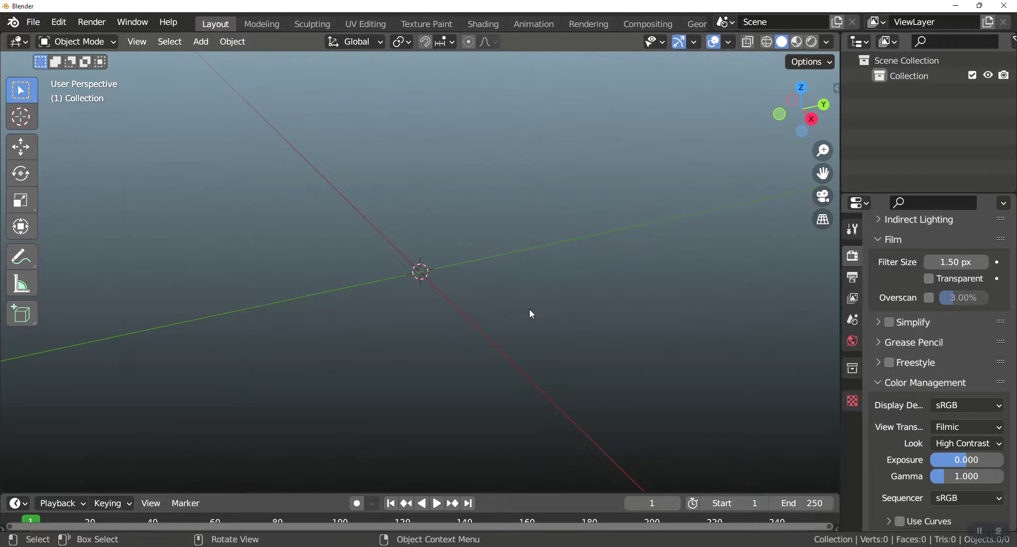
- From the front view, add a cube scaled to 0.25
key(KP_1)
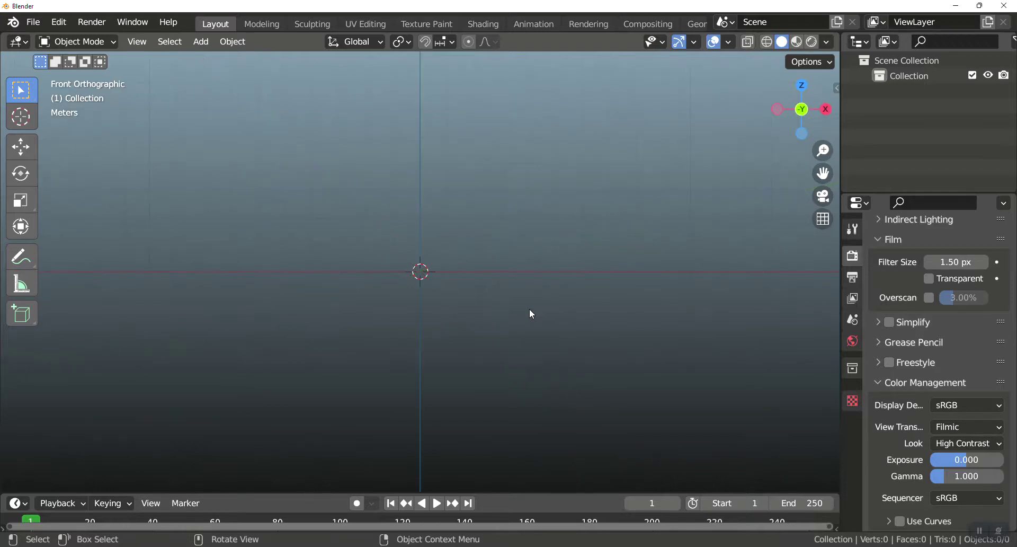
key(shift+a)
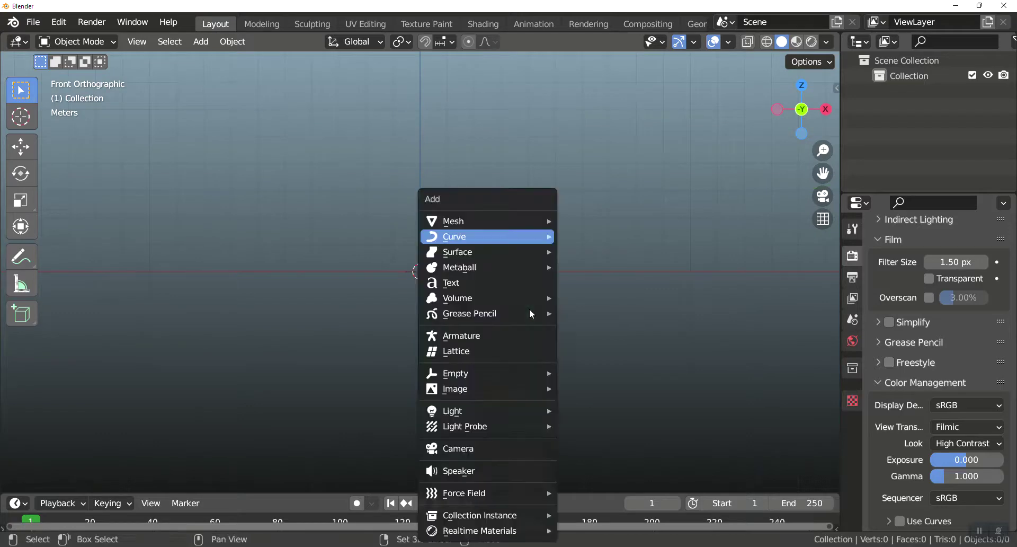
mouse_move(537, 225)
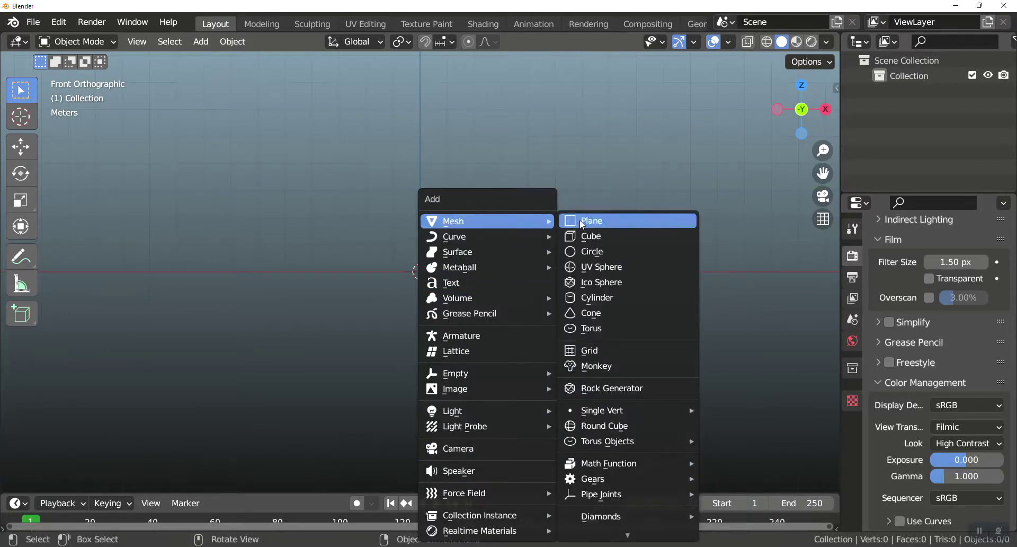
click(585, 237)
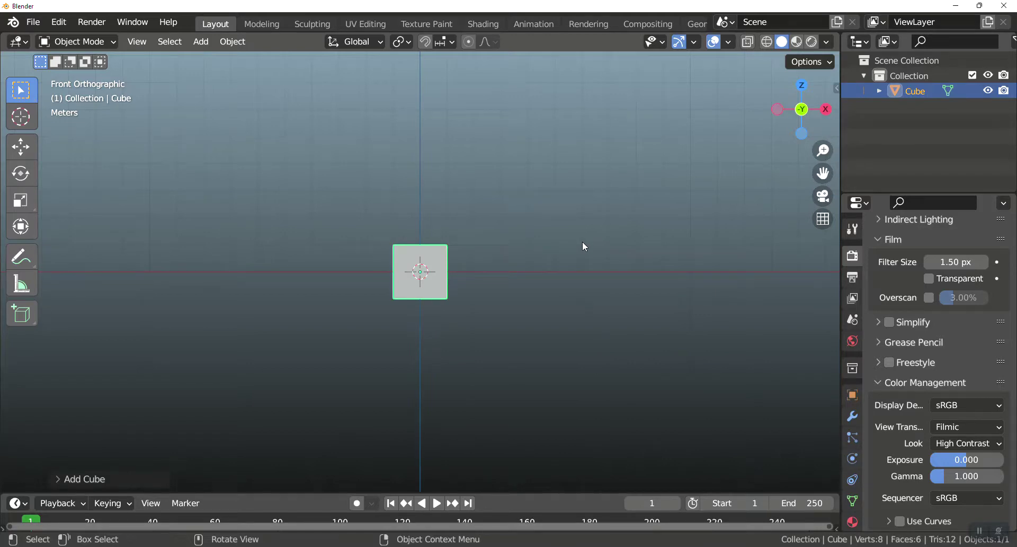
text(s.25)
key(Return)
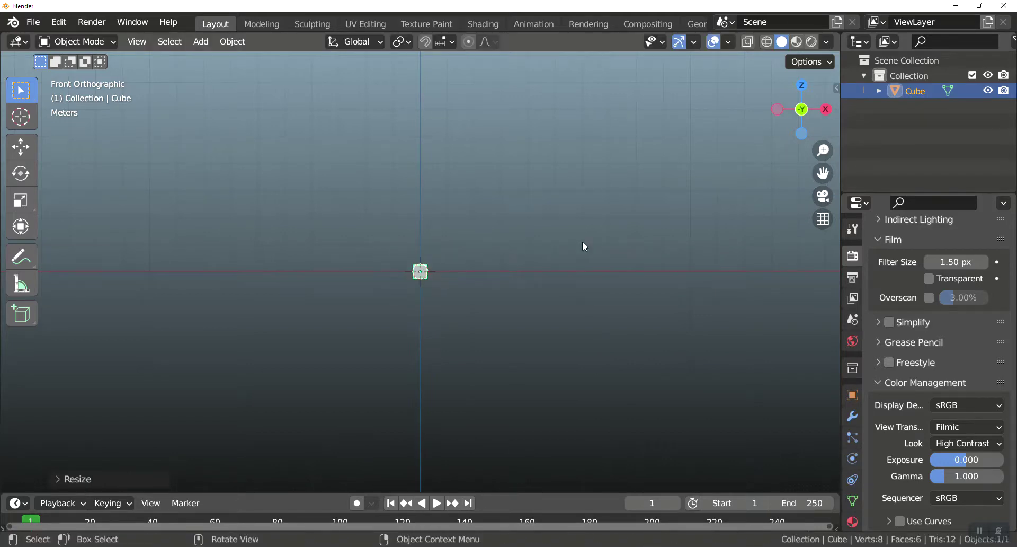
- Frame the cube, flatten it to 0.5 along Z, and view from the top
key(KP_Decimal)
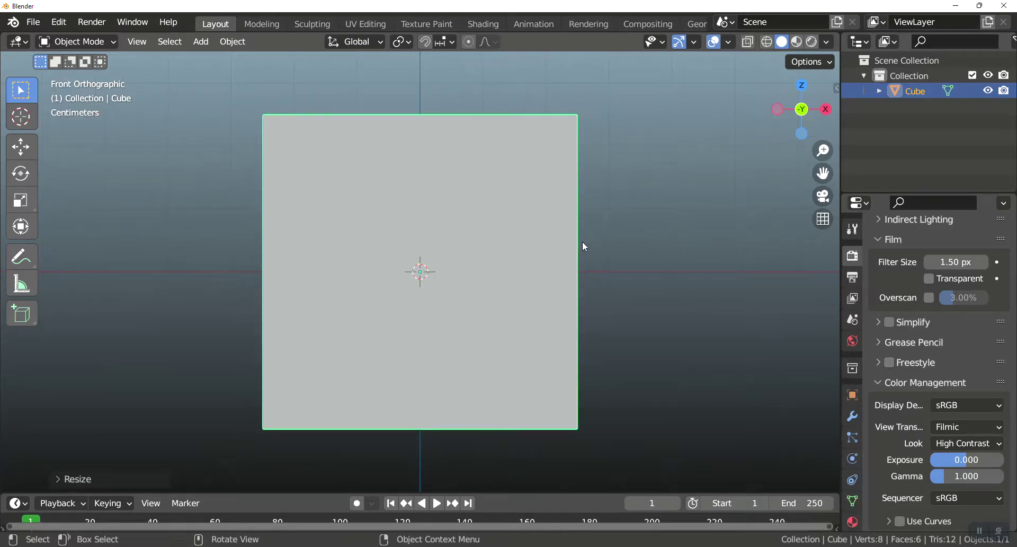
text(sz.5)
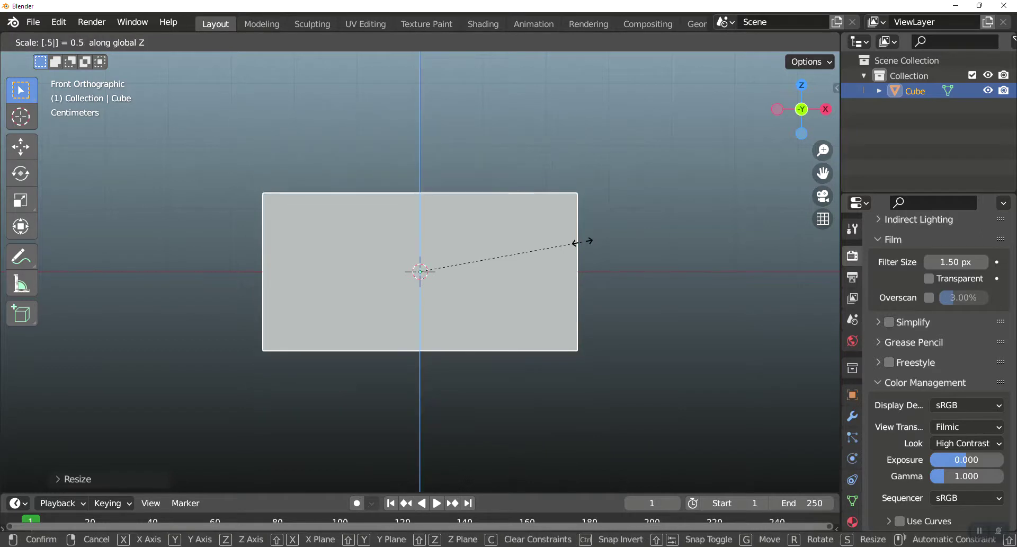
key(Return)
key(KP_7)
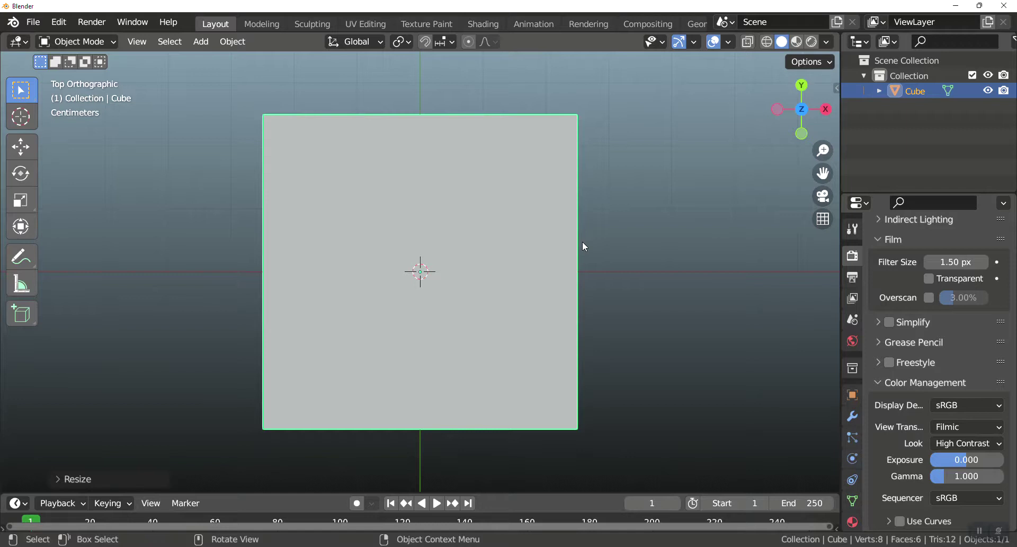
- In Edit Mode, start a loop cut across the slab and set it to 5 cuts
key(Tab)
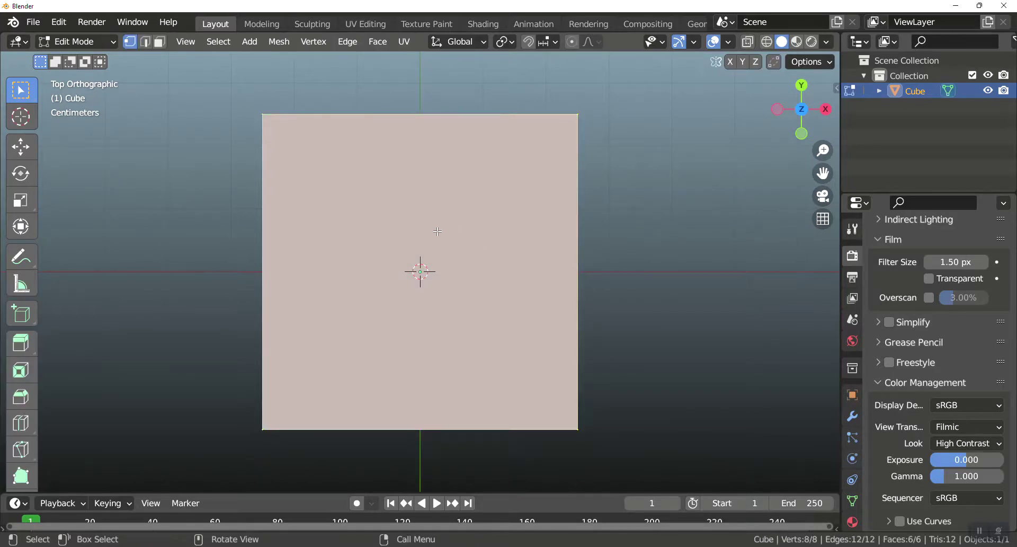
key(Tab)
scroll(437, 231, down, 1)
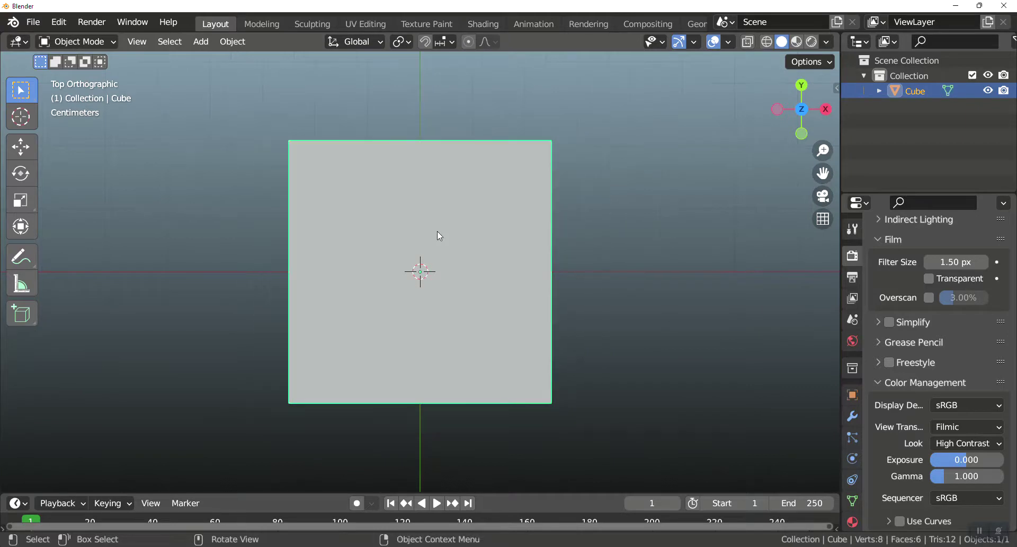
key(Tab)
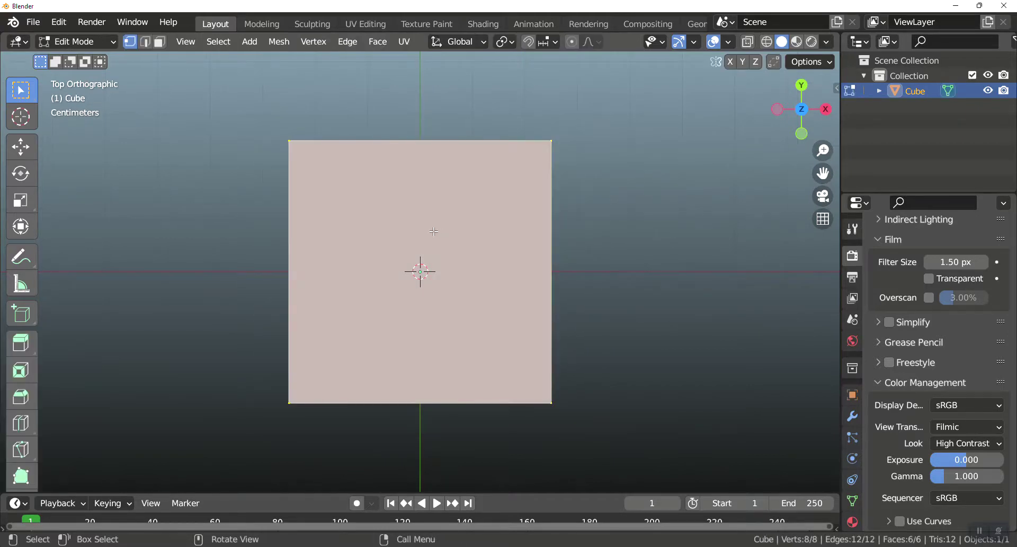
key(ctrl+r)
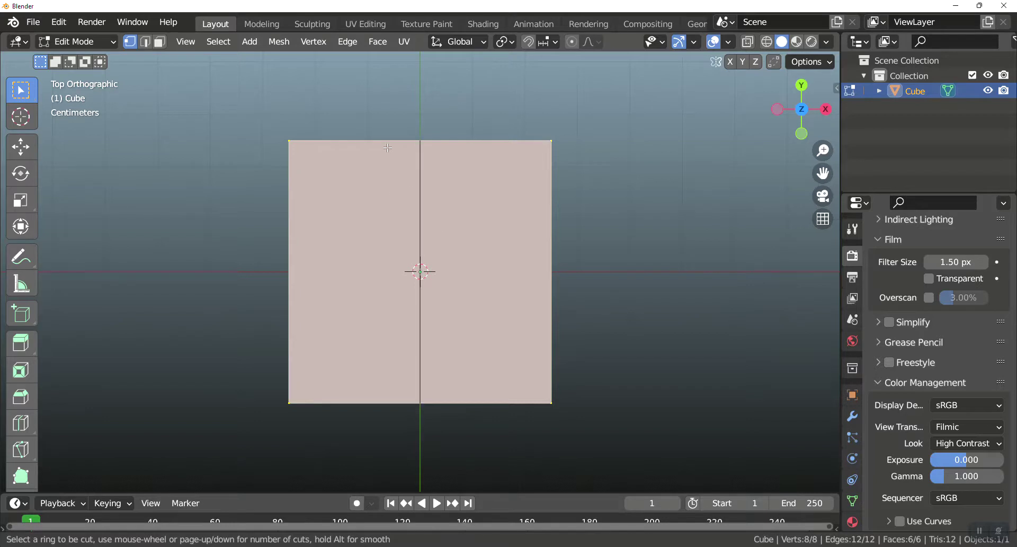
scroll(388, 148, up, 3)
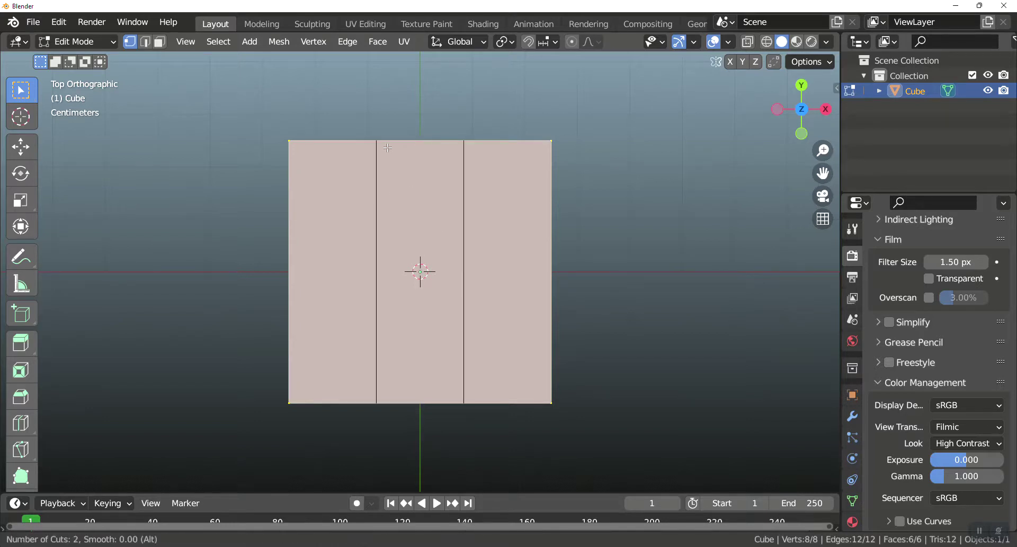
scroll(388, 148, up, 1)
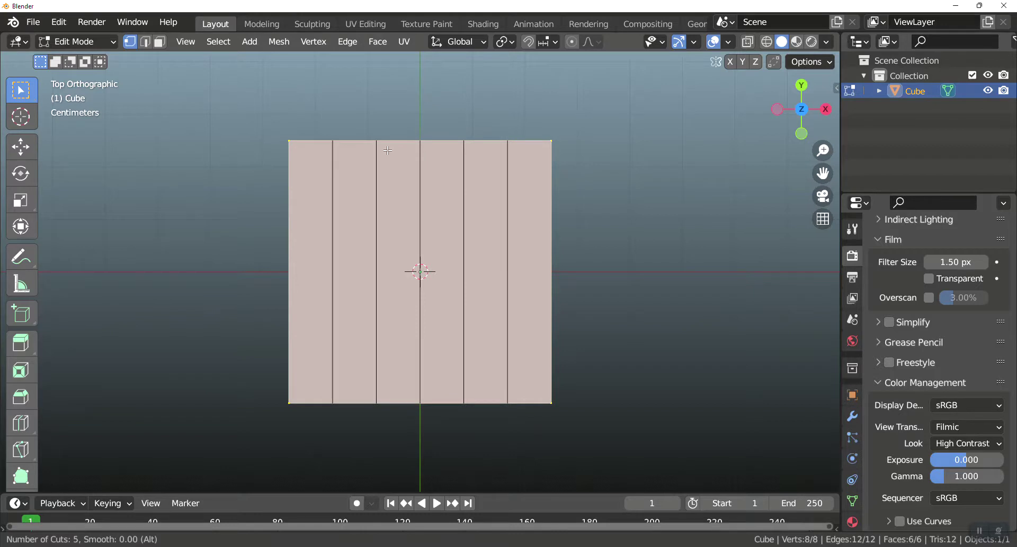
- Place the centred loops and select the first, third and fifth face strips
click(387, 150)
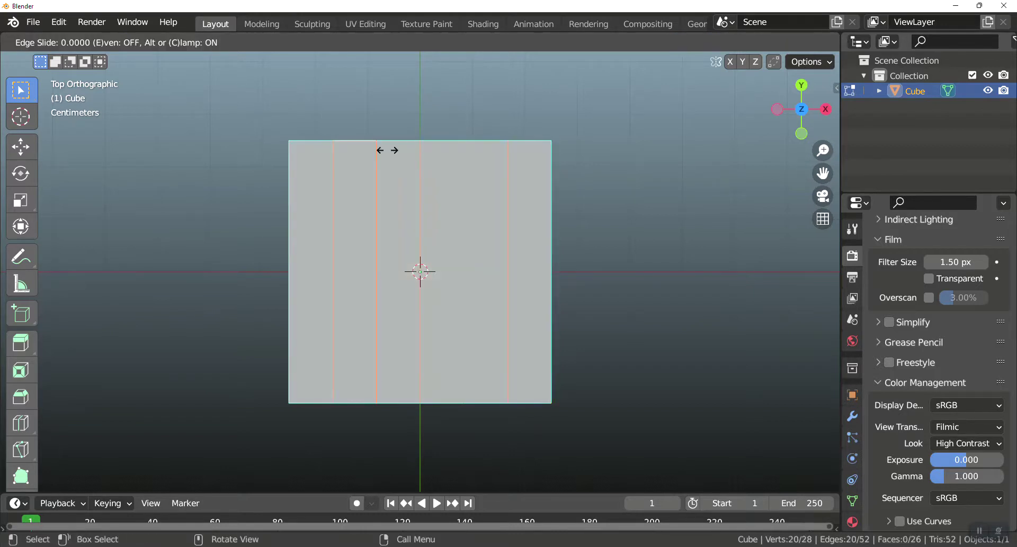
click(388, 151)
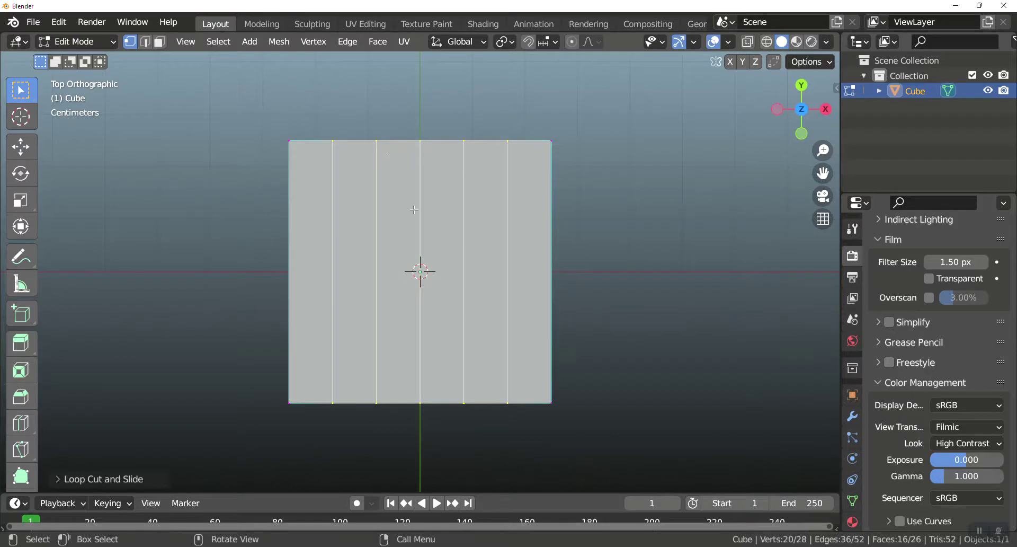
click(160, 42)
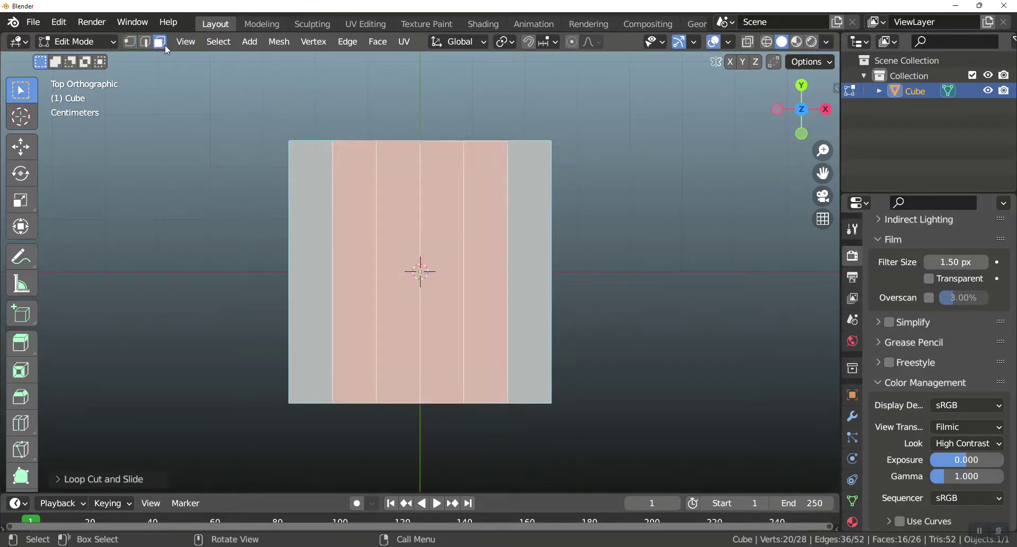
click(329, 265)
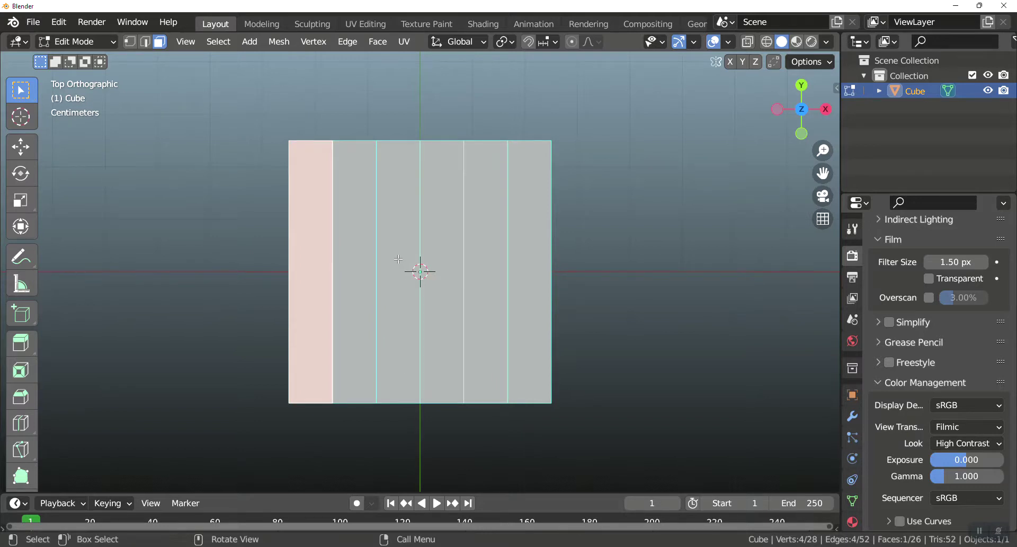
shift+click(396, 244)
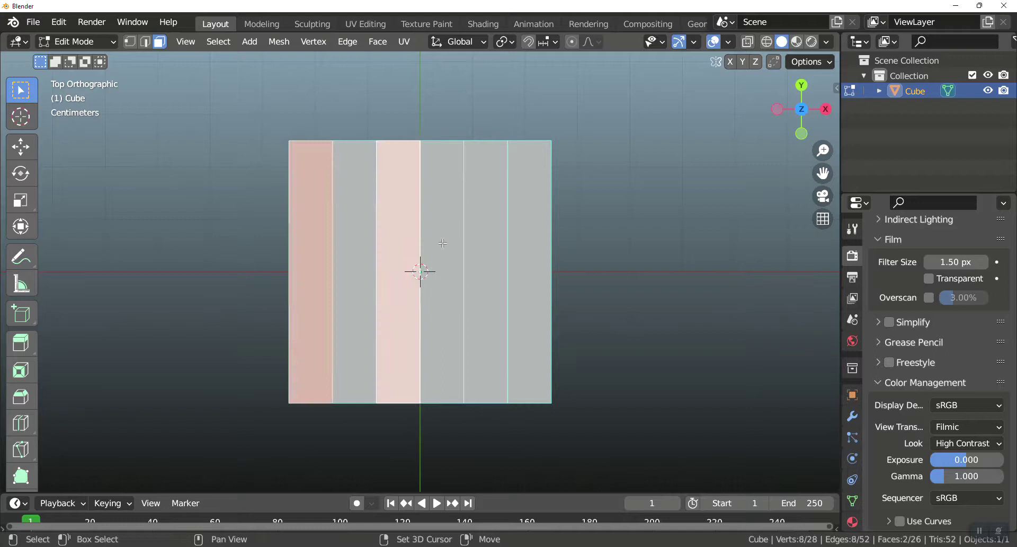
shift+click(491, 243)
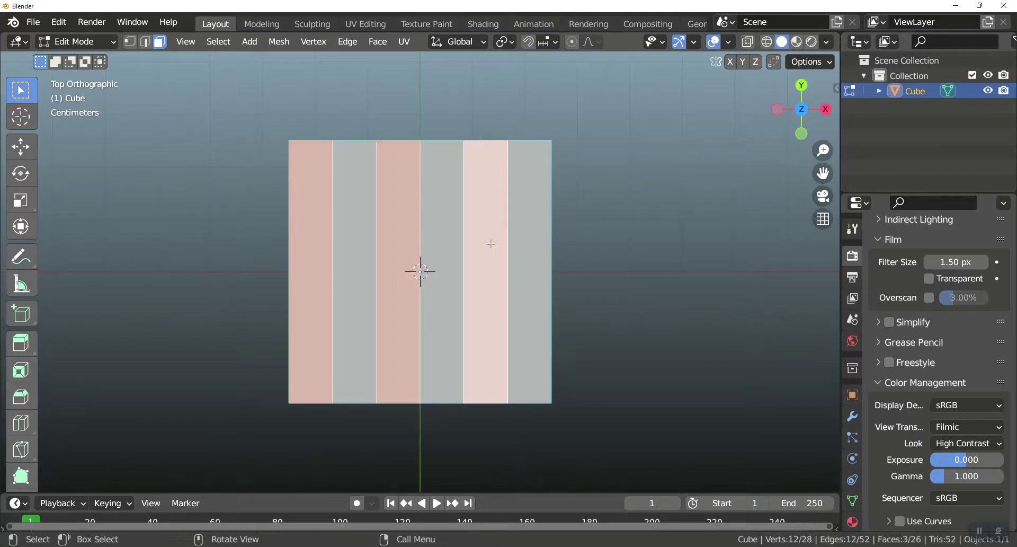
- Extrude the selected strips upward into teeth from the front view and exit Edit Mode
key(KP_1)
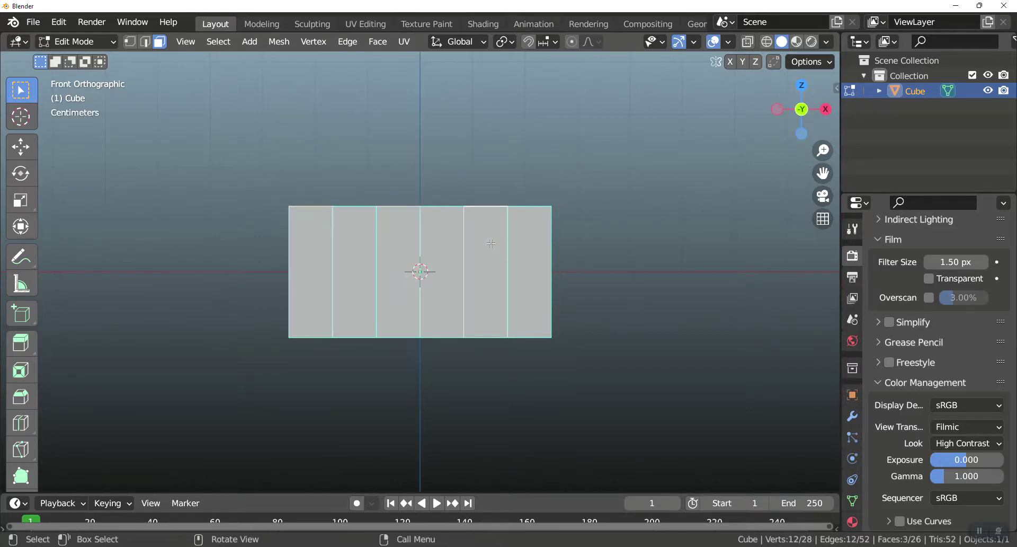
key(e)
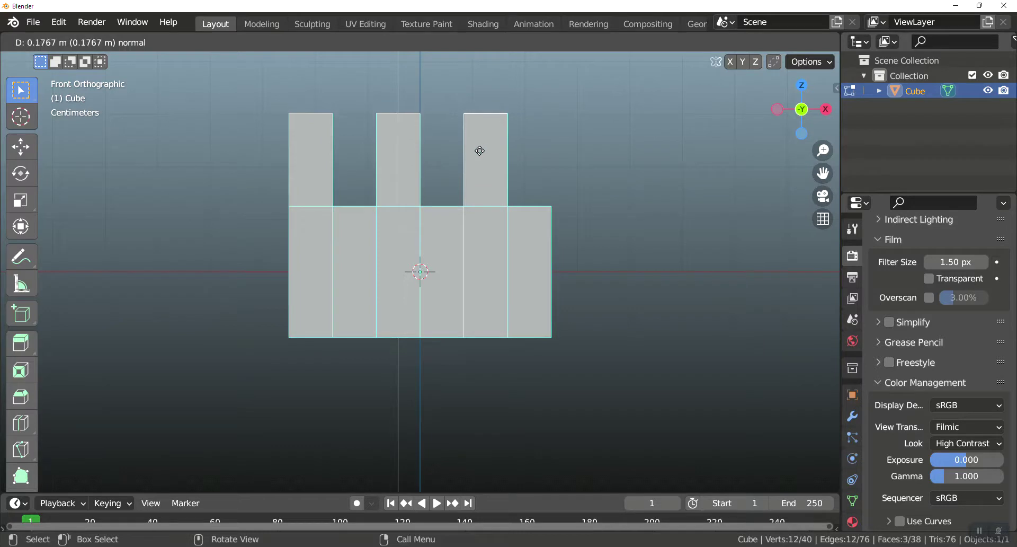
click(480, 151)
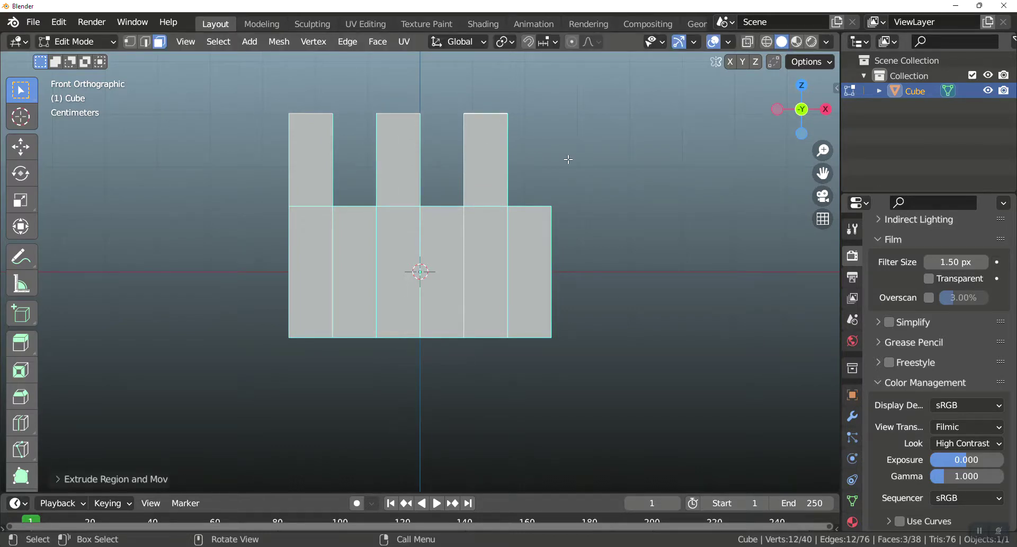
key(Tab)
- Add a Bezier circle, rotate it 90° on X and scale it 2 on X
scroll(571, 221, down, 7)
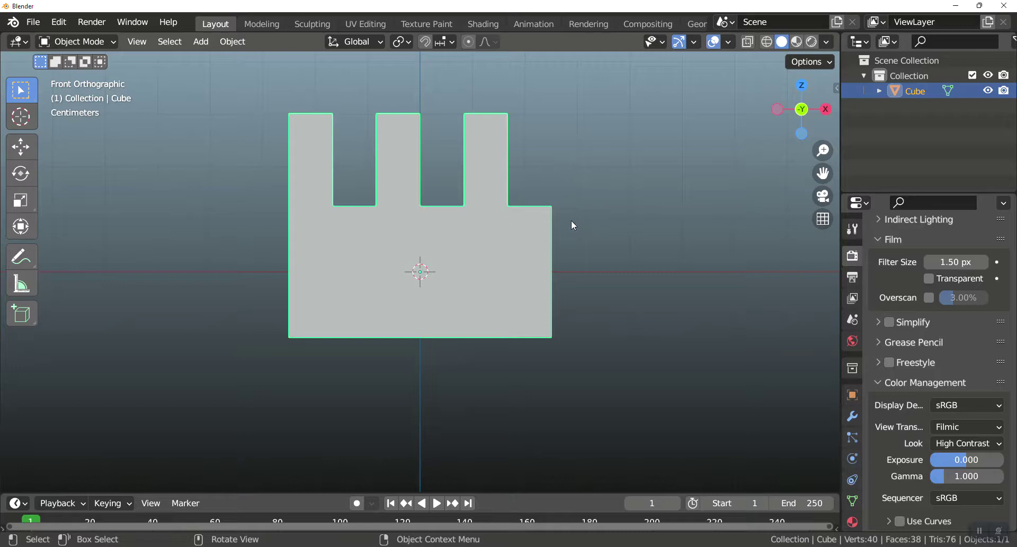
scroll(572, 224, down, 2)
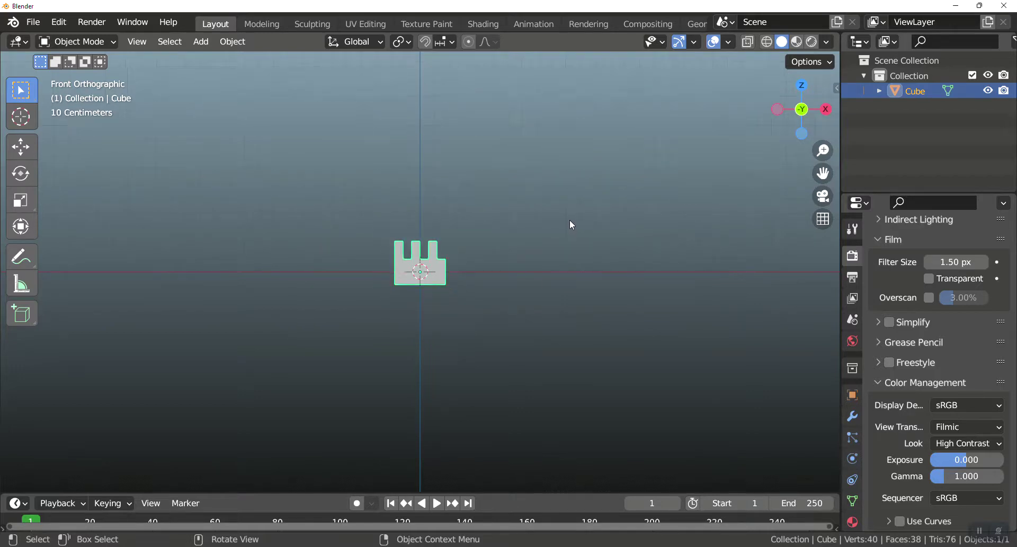
key(shift+a)
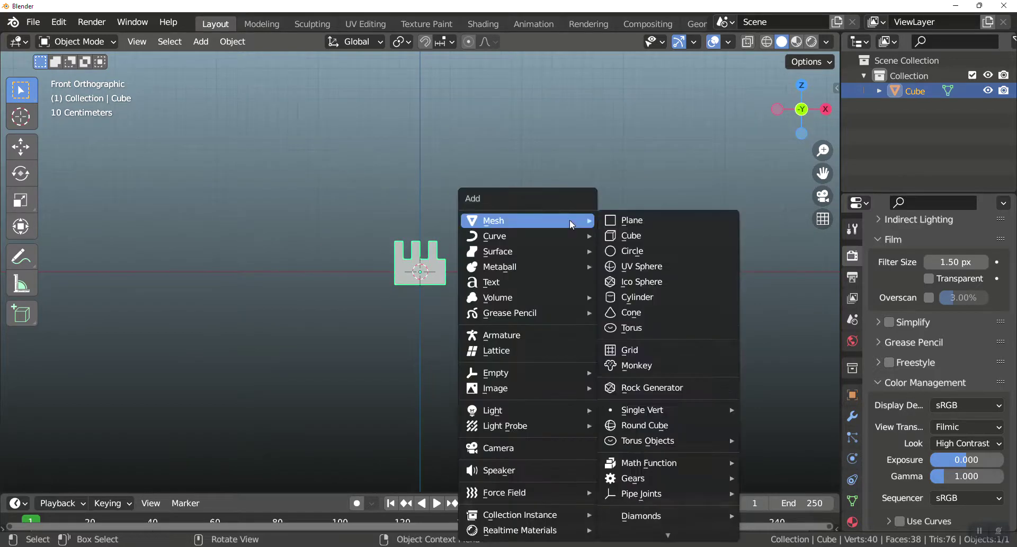
mouse_move(559, 236)
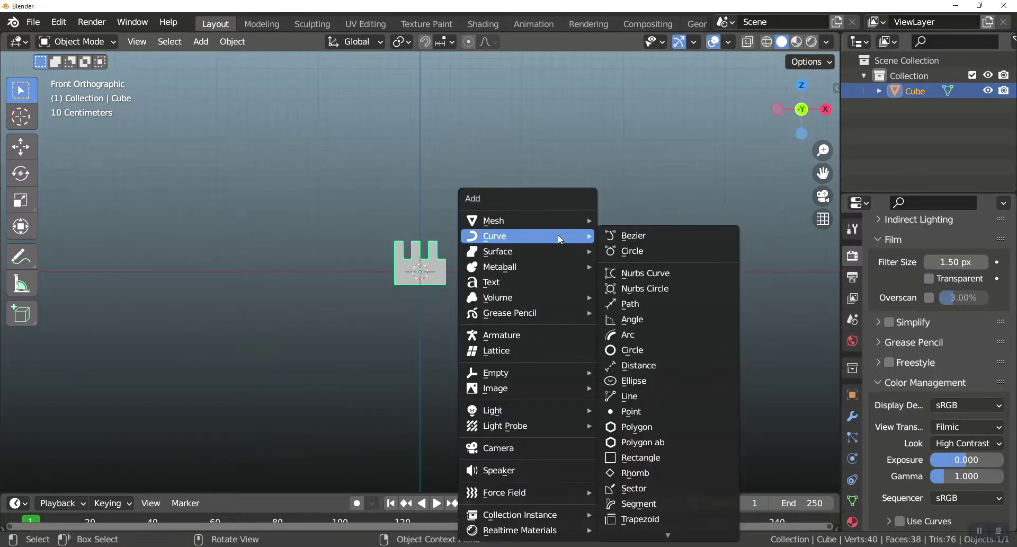
click(643, 256)
text(r)
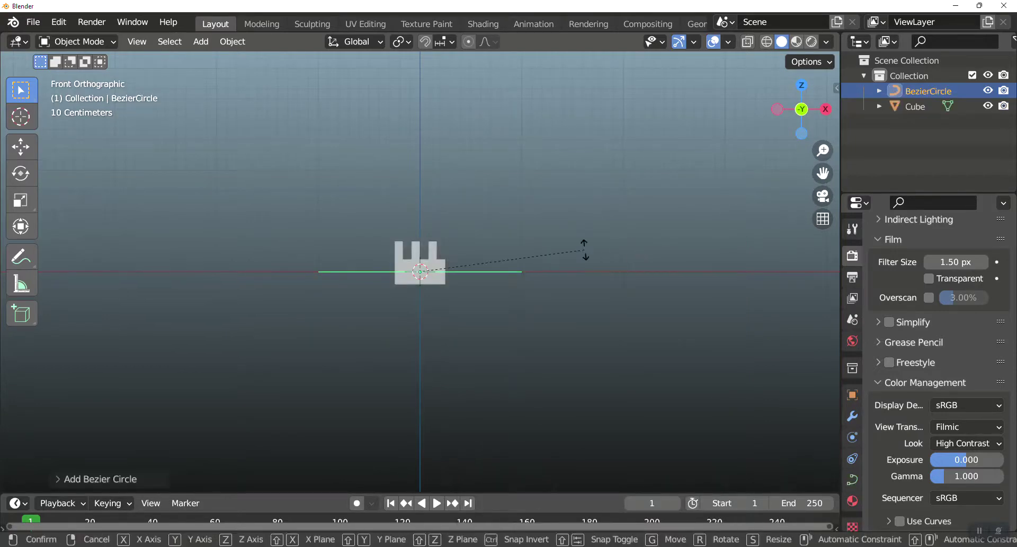
text(x90)
key(Return)
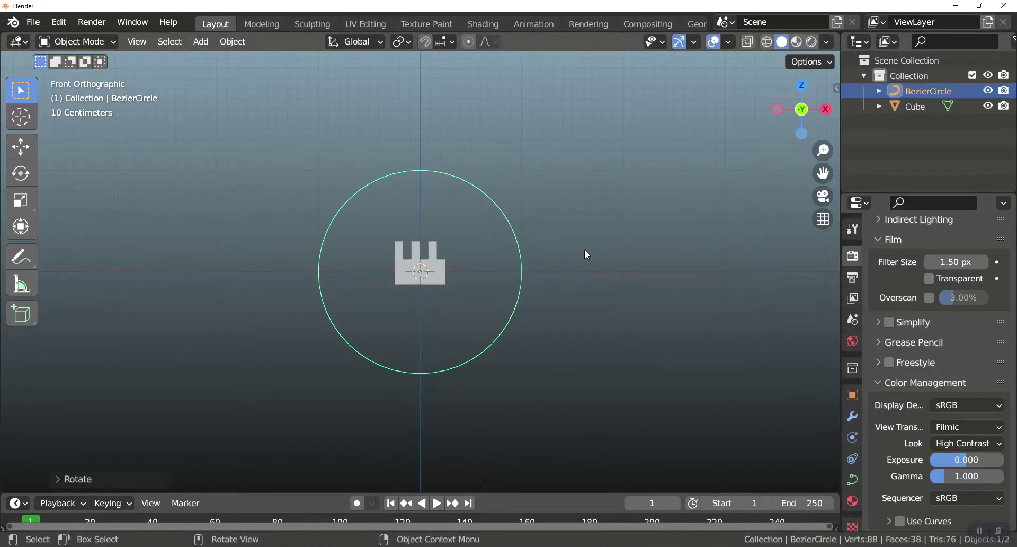
key(s)
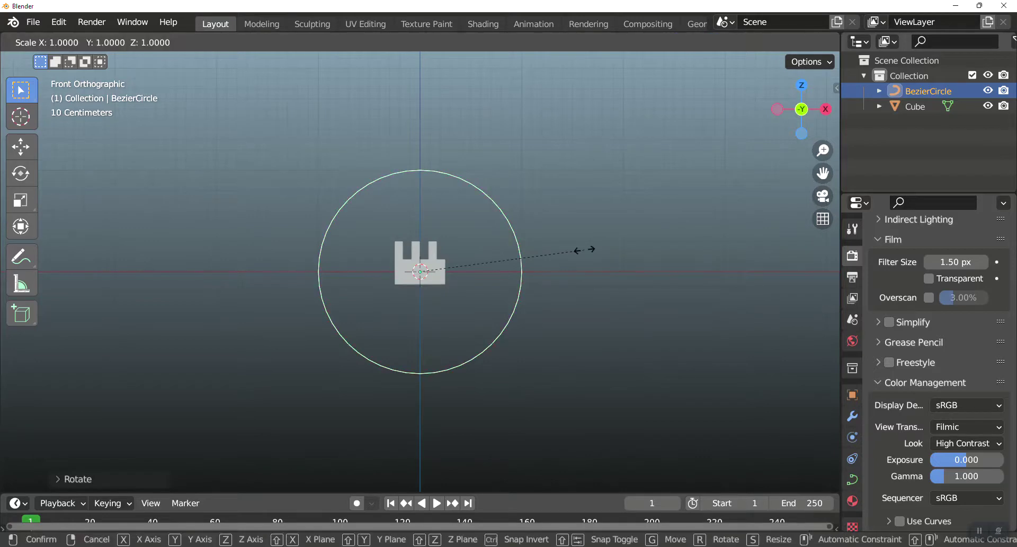
text(x2)
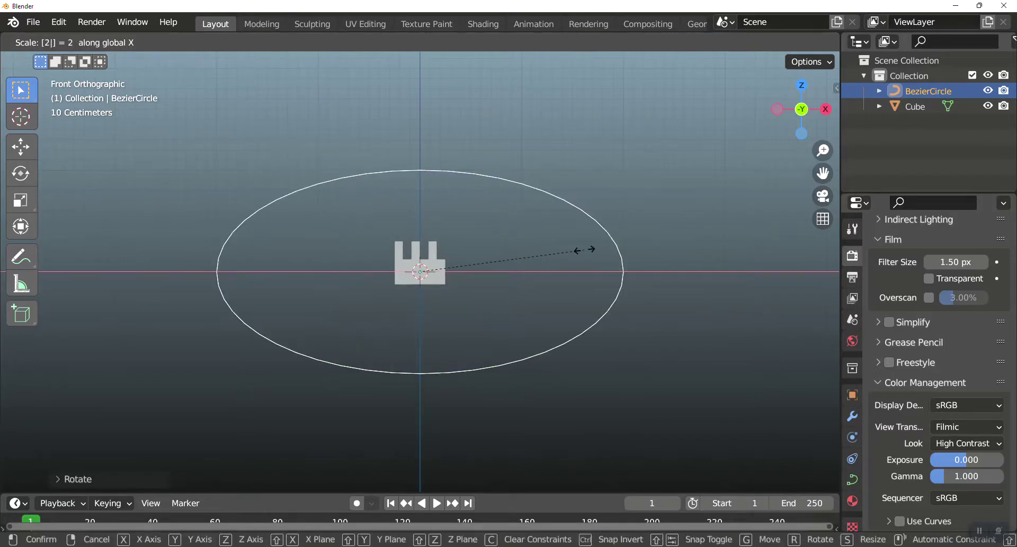
key(Return)
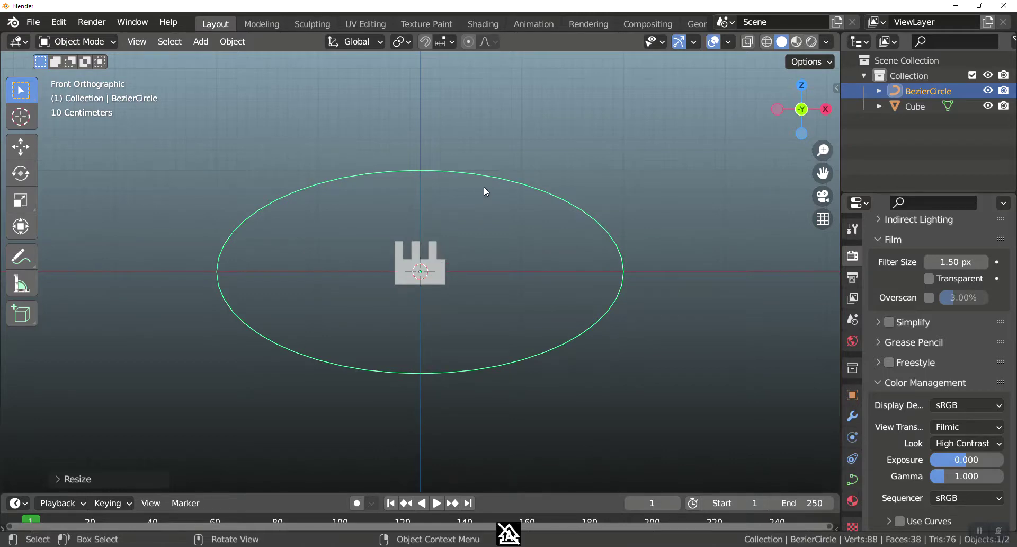
- Subdivide the ellipse's curve points once, then reselect the toothed link Cube
key(Tab)
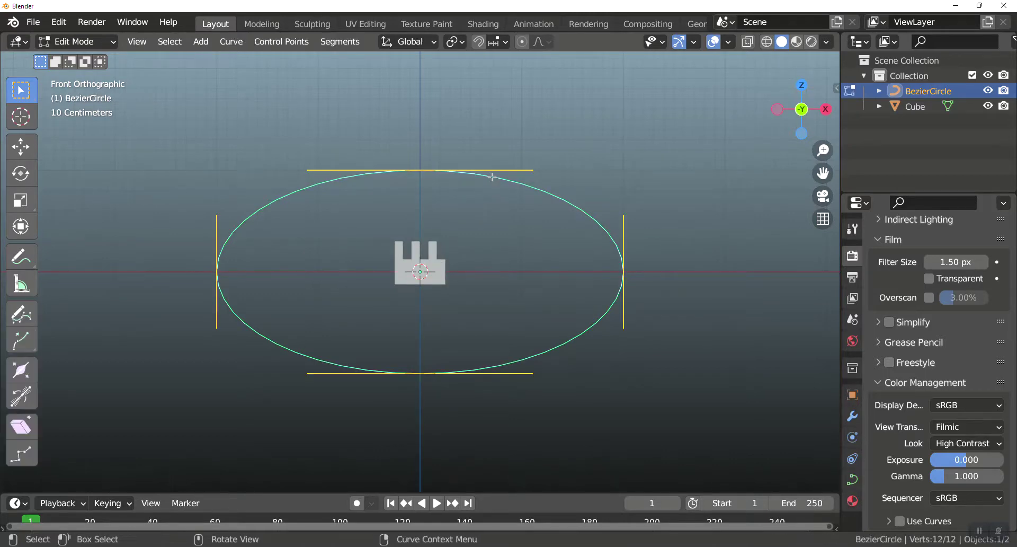
right_click(491, 176)
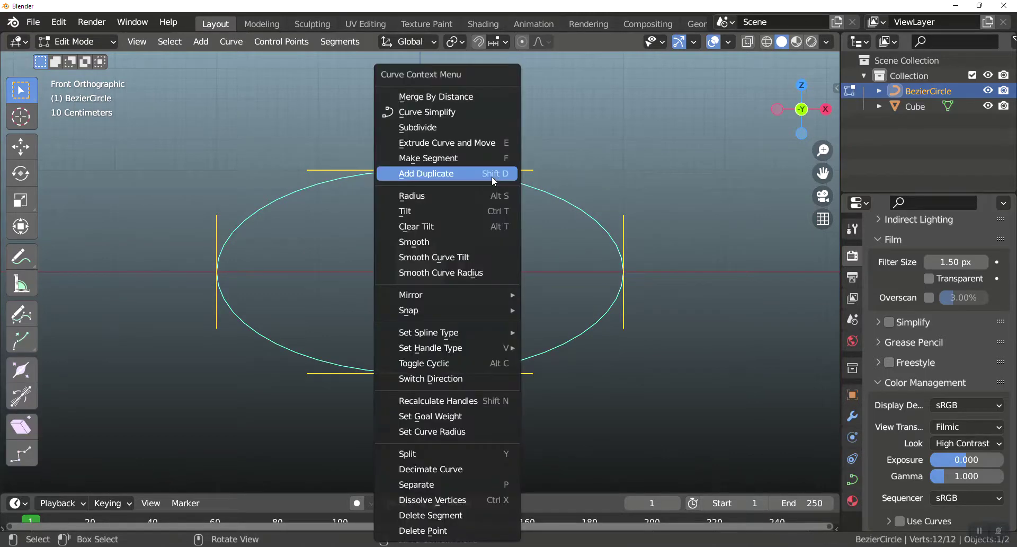
click(474, 125)
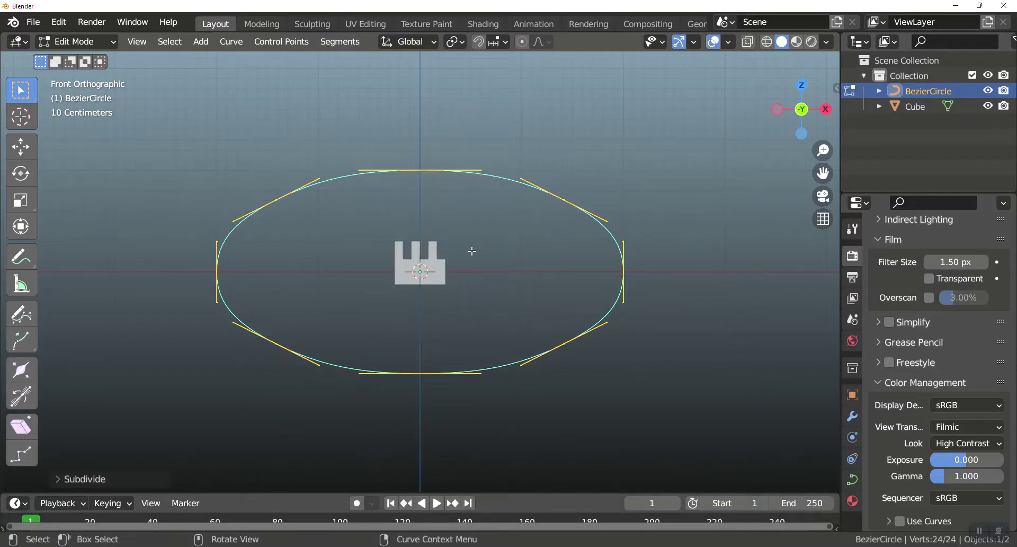
key(Tab)
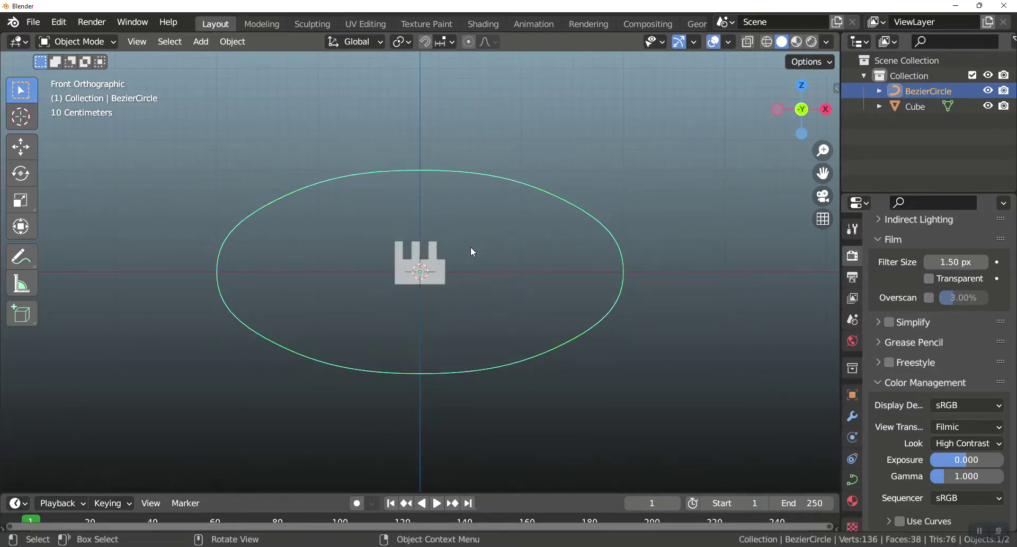
click(426, 270)
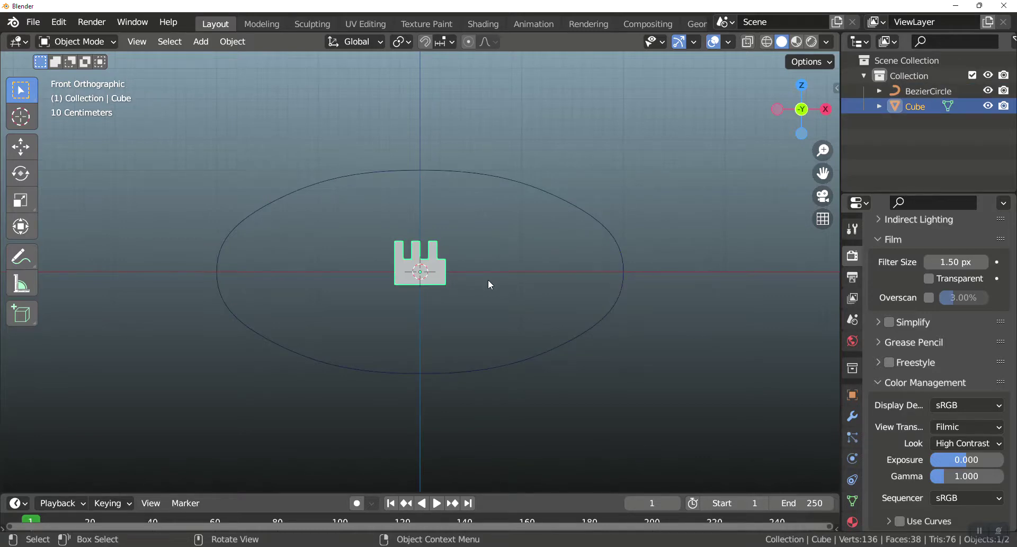
click(854, 417)
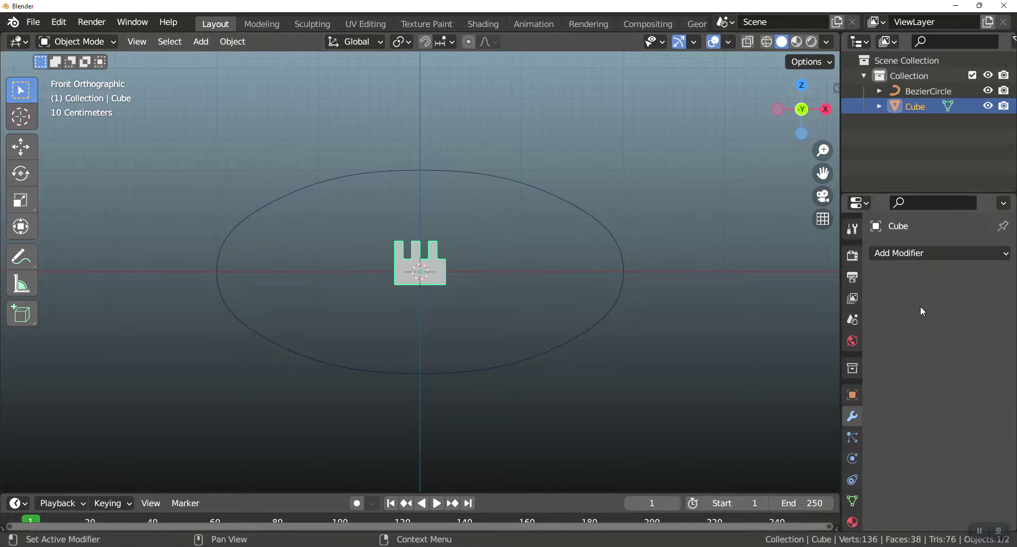
- Add an Array modifier to the link and raise its Count to 6
click(920, 252)
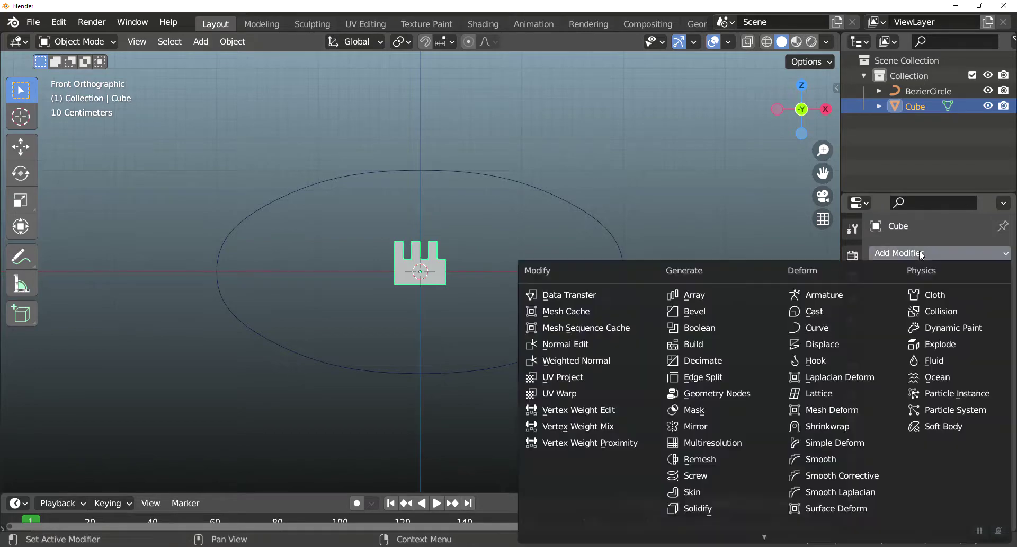
click(714, 297)
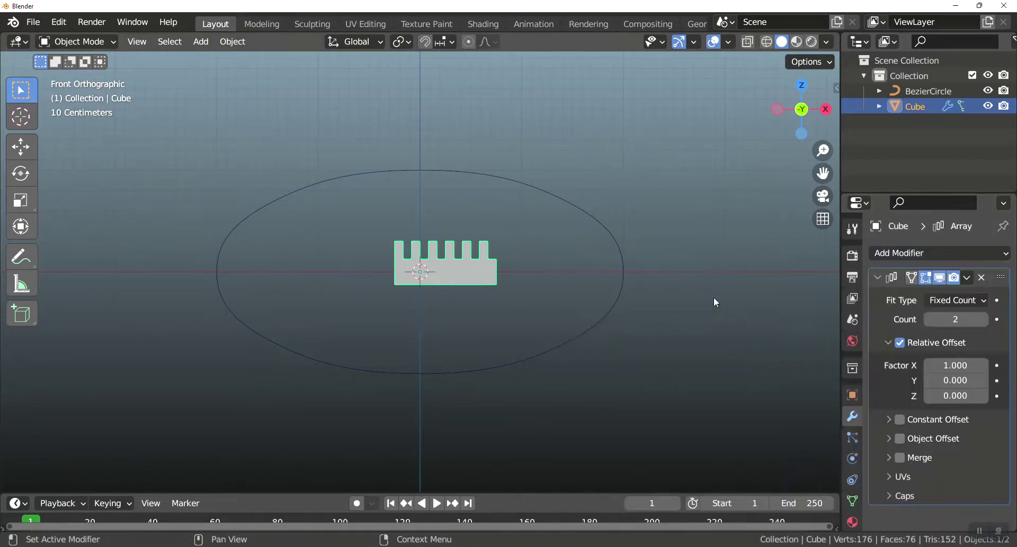
click(983, 319)
click(983, 319)
click(984, 319)
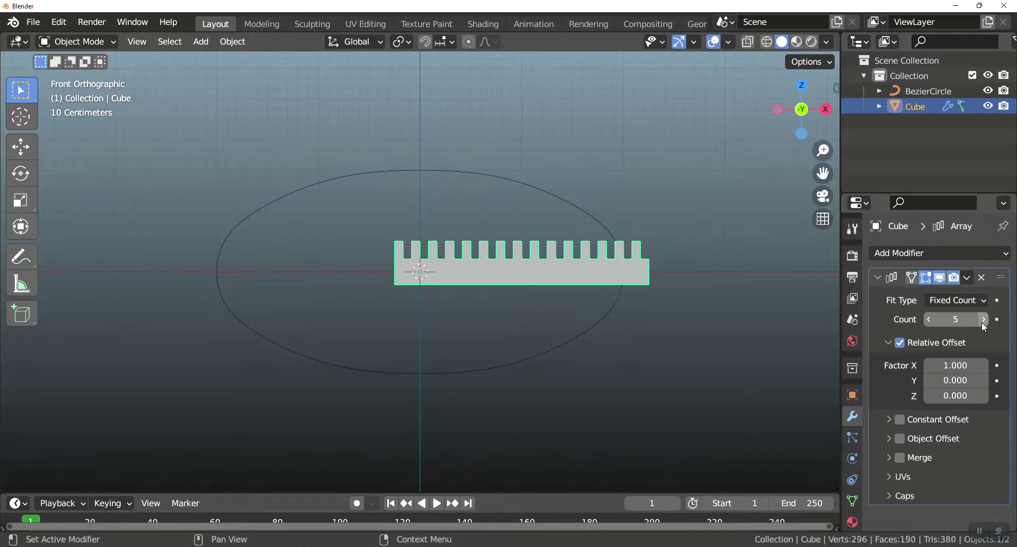
click(983, 319)
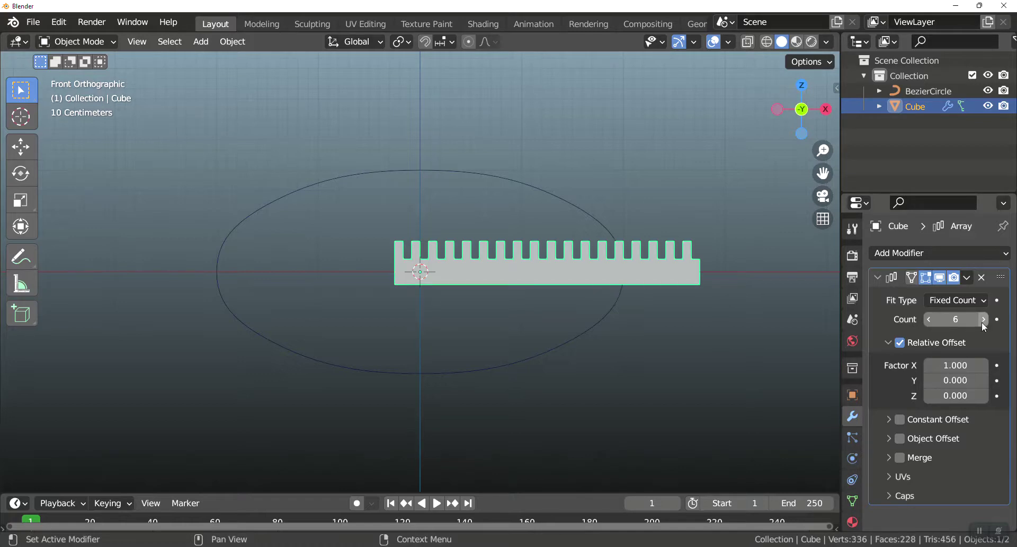
- Collapse the Array panel and add a Curve modifier with BezierCircle as its Curve Object
click(878, 278)
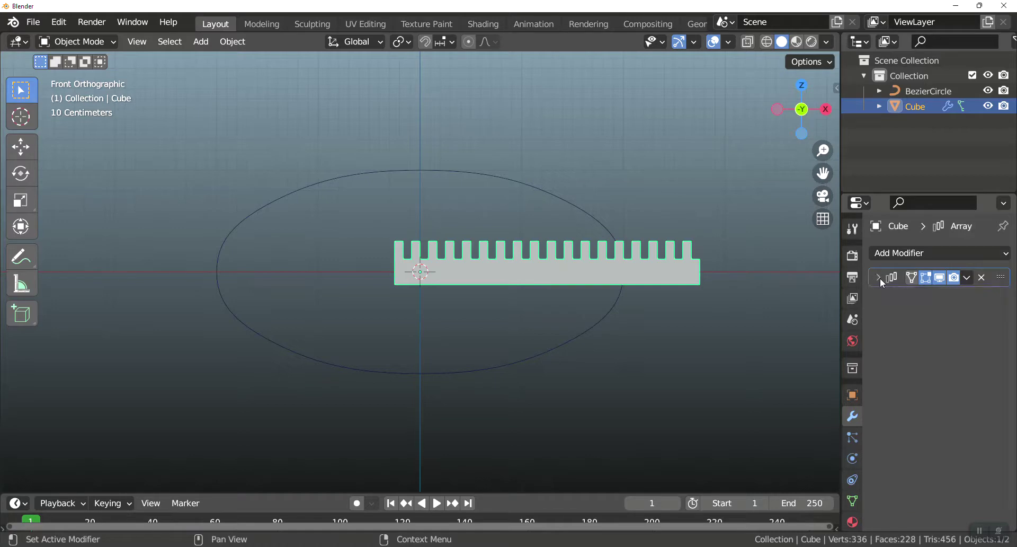
click(922, 253)
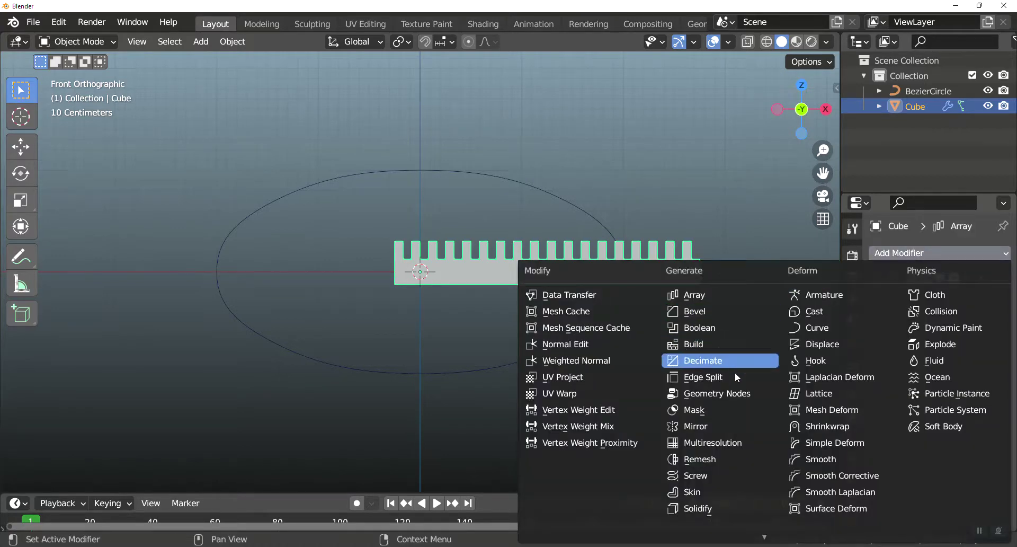
click(825, 328)
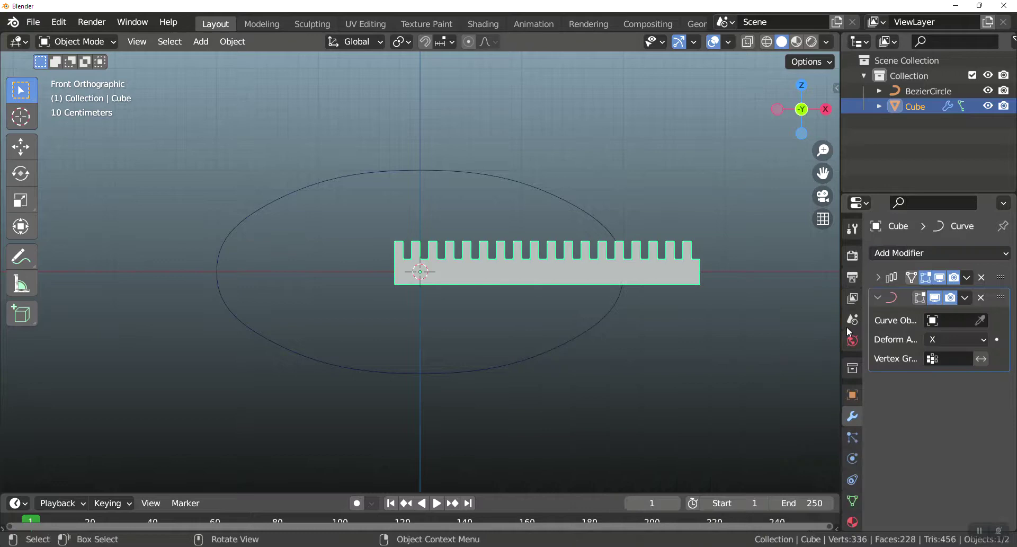
click(936, 320)
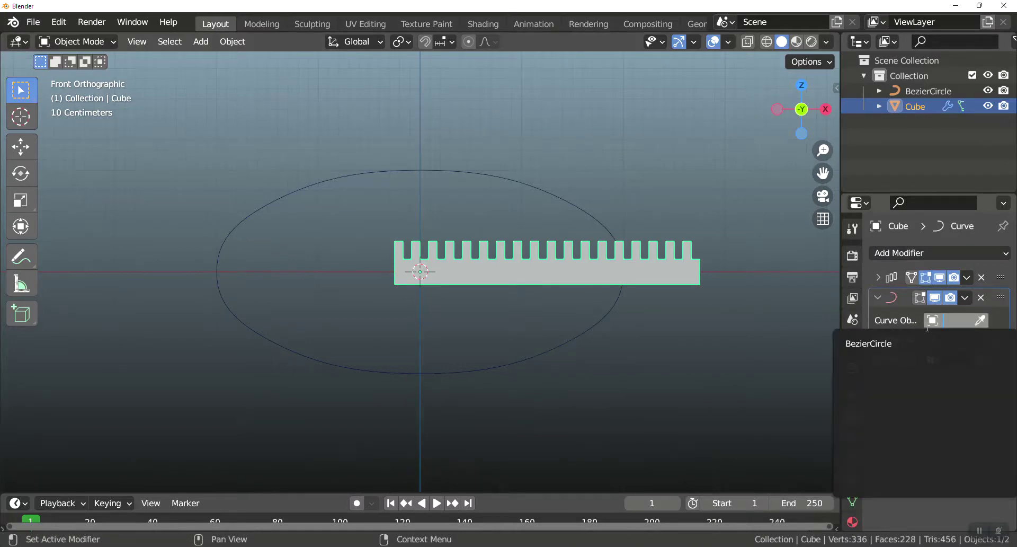
click(869, 345)
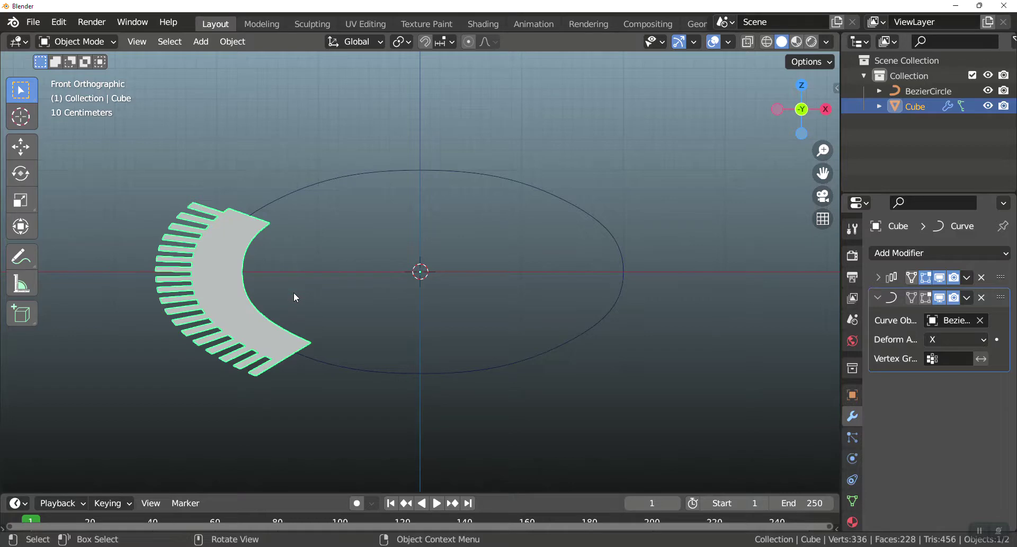
- Scale the link strip by 0.5, then 0.5 along Z, then 2 along X
text(s.5)
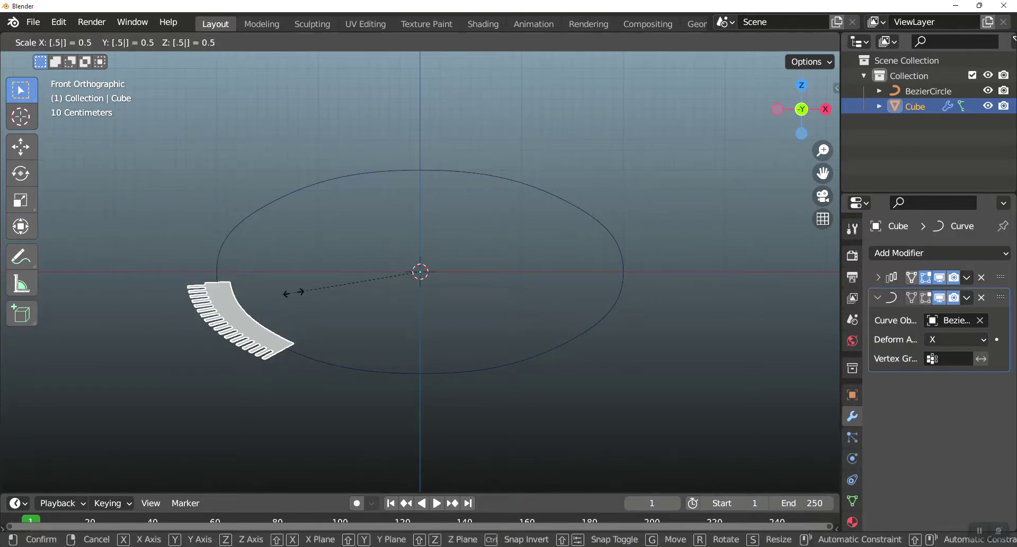
key(Return)
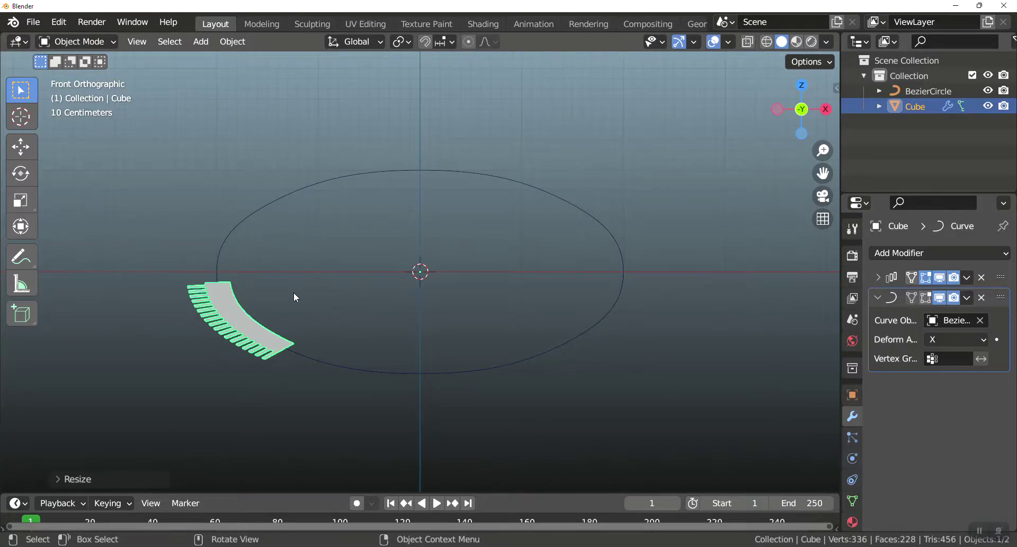
text(sz.5)
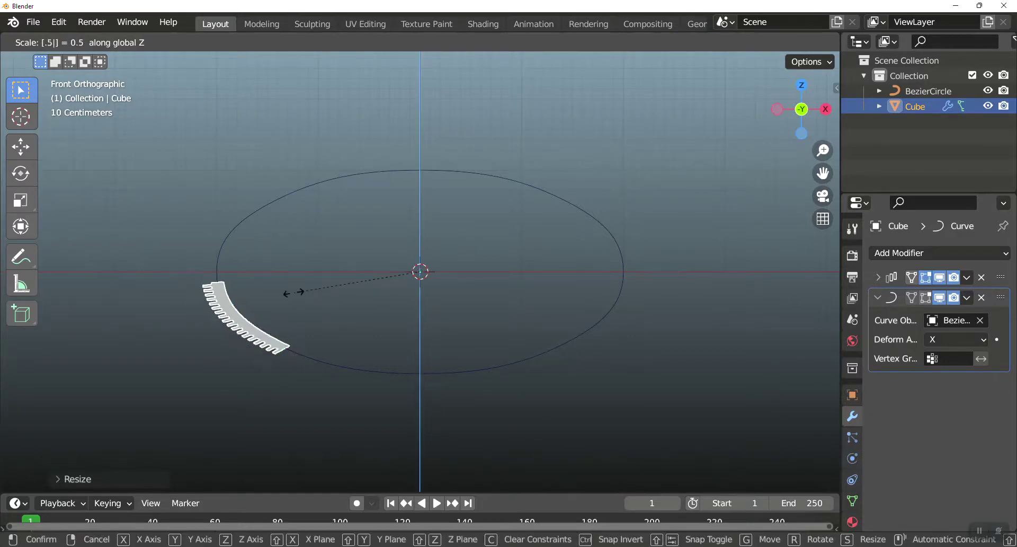
key(Return)
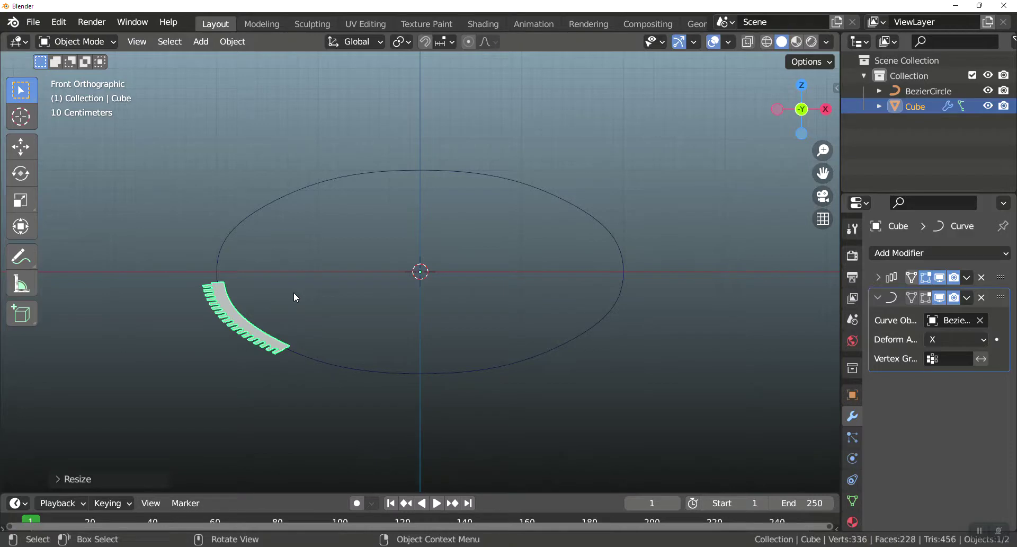
text(sx)
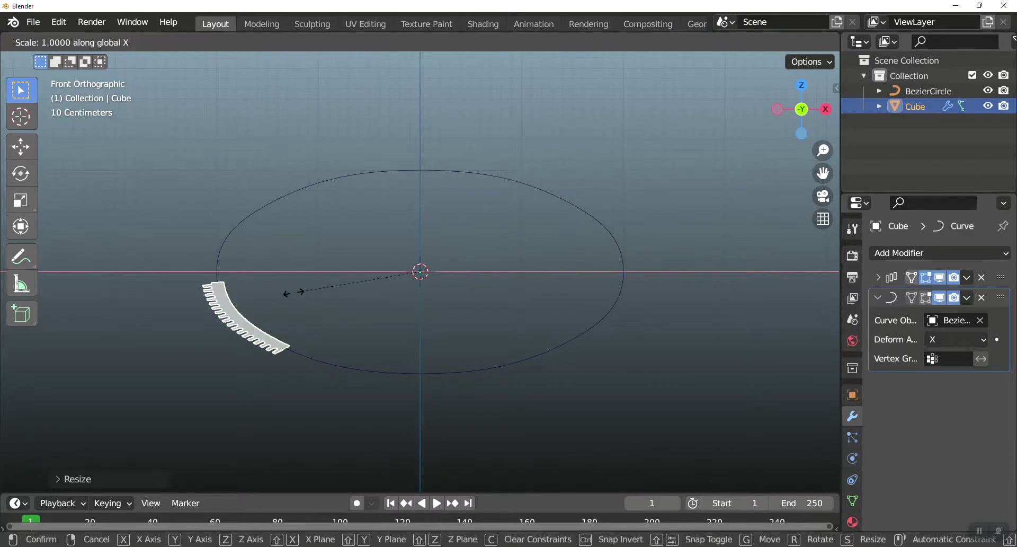
text(2)
key(Return)
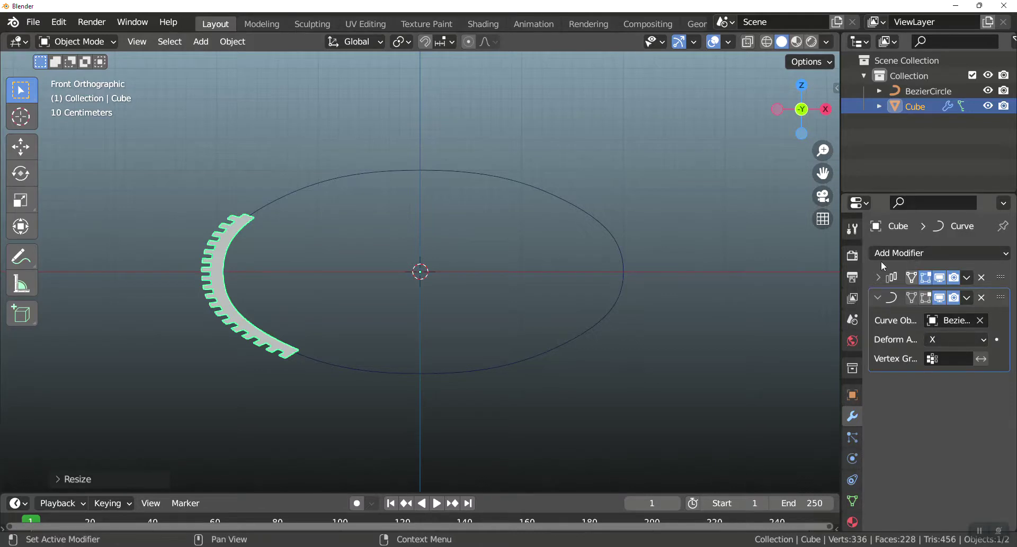
- Expand the Array panel and raise its Count to 17 with the arrow
click(879, 277)
click(985, 319)
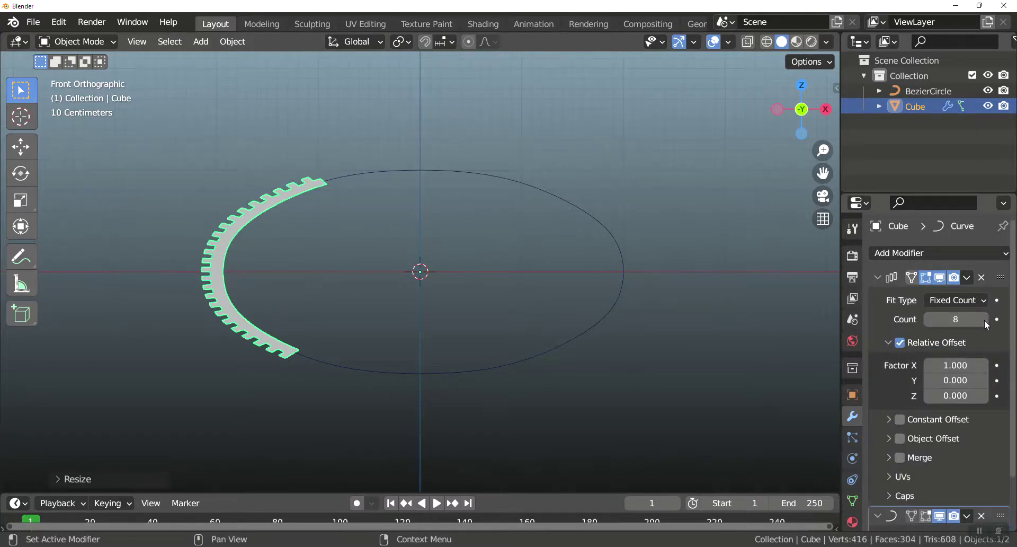
click(984, 319)
click(985, 319)
click(984, 319)
click(984, 319)
click(984, 320)
click(985, 319)
click(985, 320)
click(984, 320)
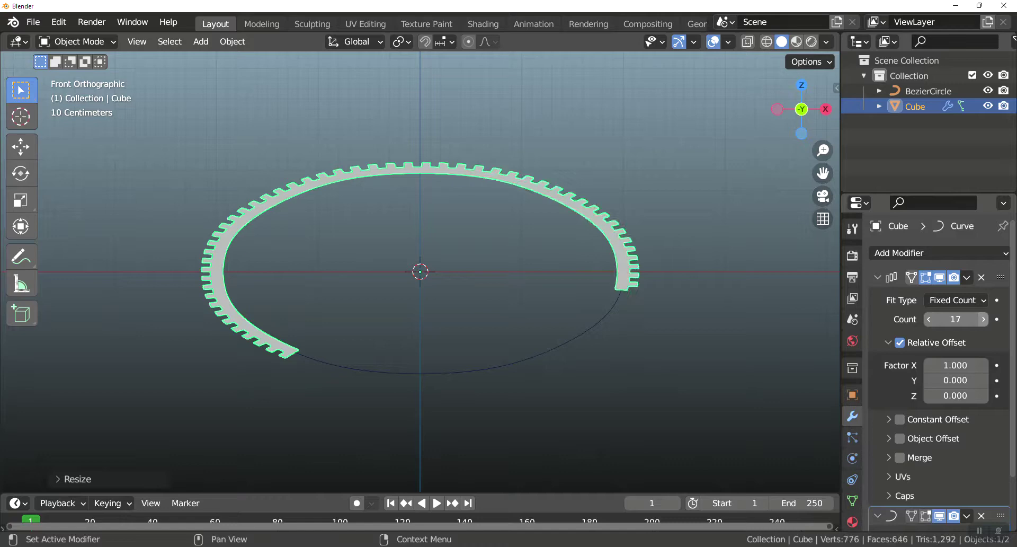
click(985, 319)
click(985, 320)
click(984, 320)
click(984, 320)
click(984, 319)
click(984, 319)
click(984, 319)
click(984, 319)
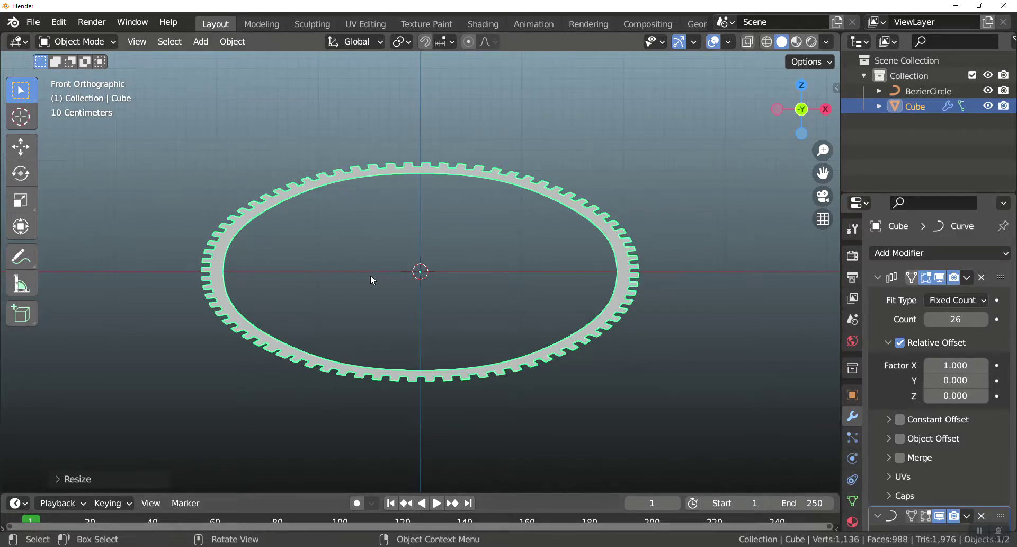
- Keyframe the Cube's location at frame 1 and jump to frame 250
key(i)
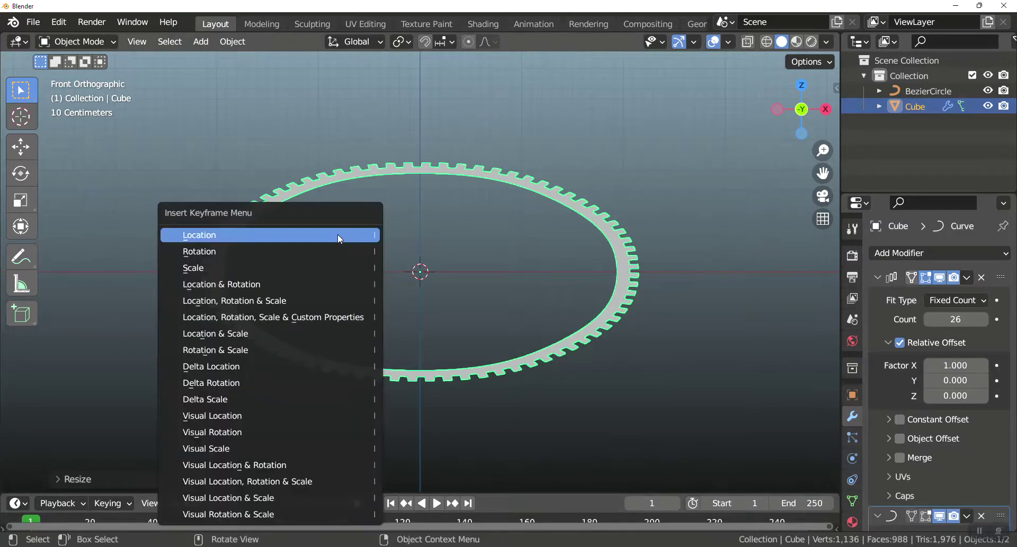
click(339, 237)
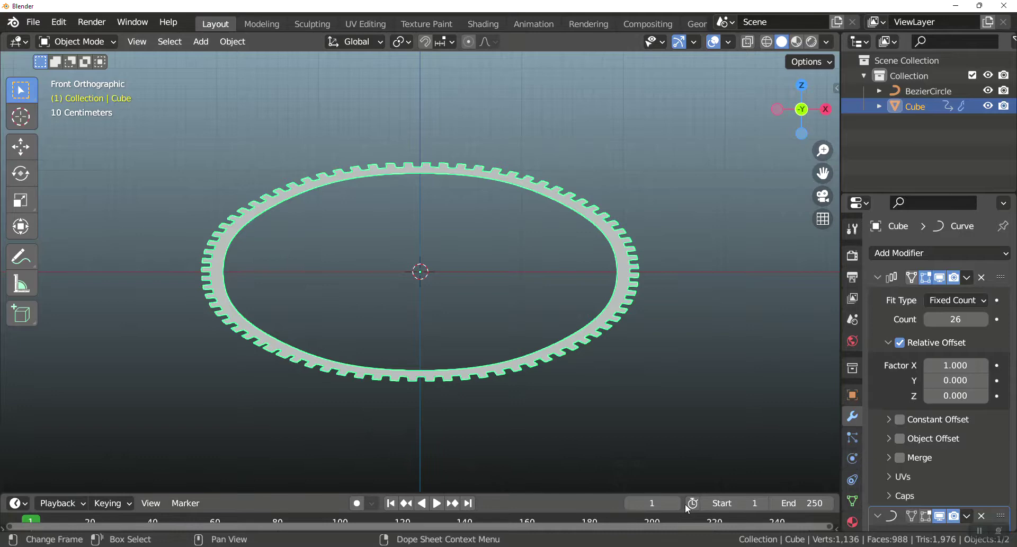
click(654, 503)
text(250)
key(Return)
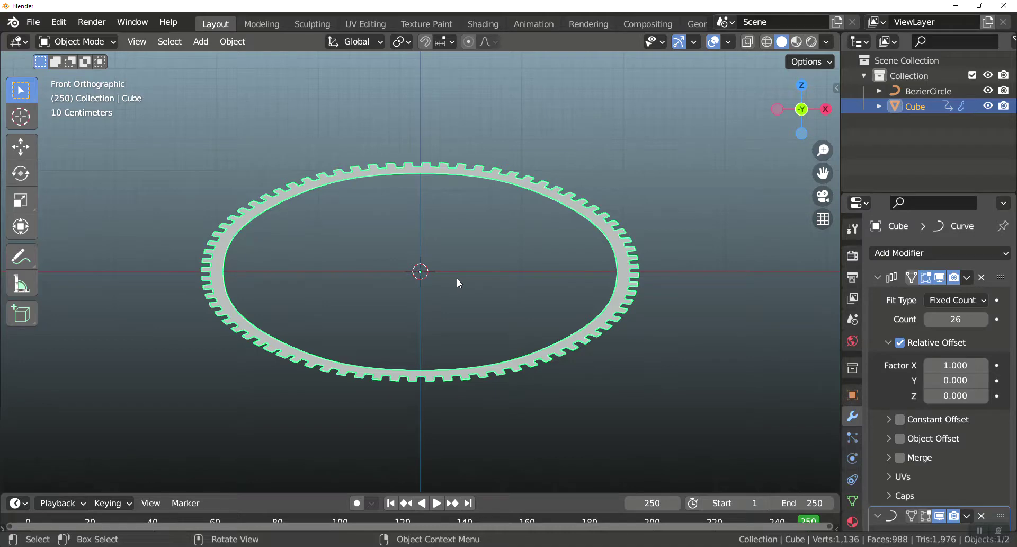
- Move the Cube 5 m along X, keyframe its location, and play the animation
key(g)
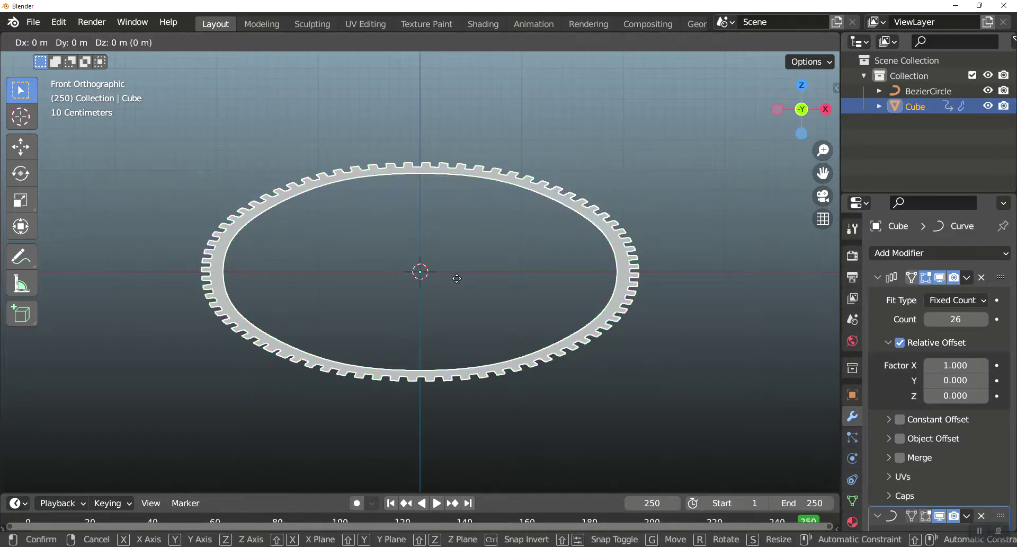
key(x)
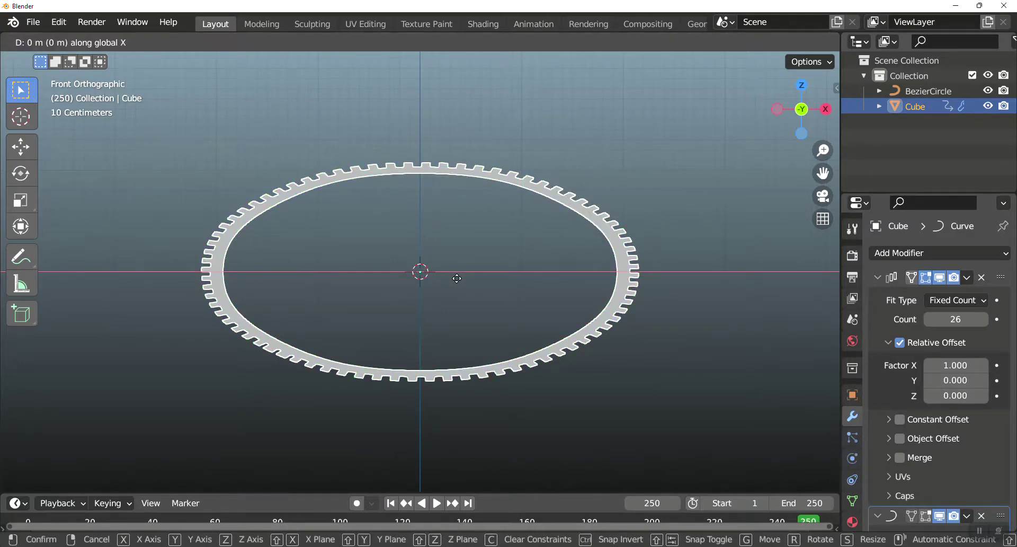
key(Return)
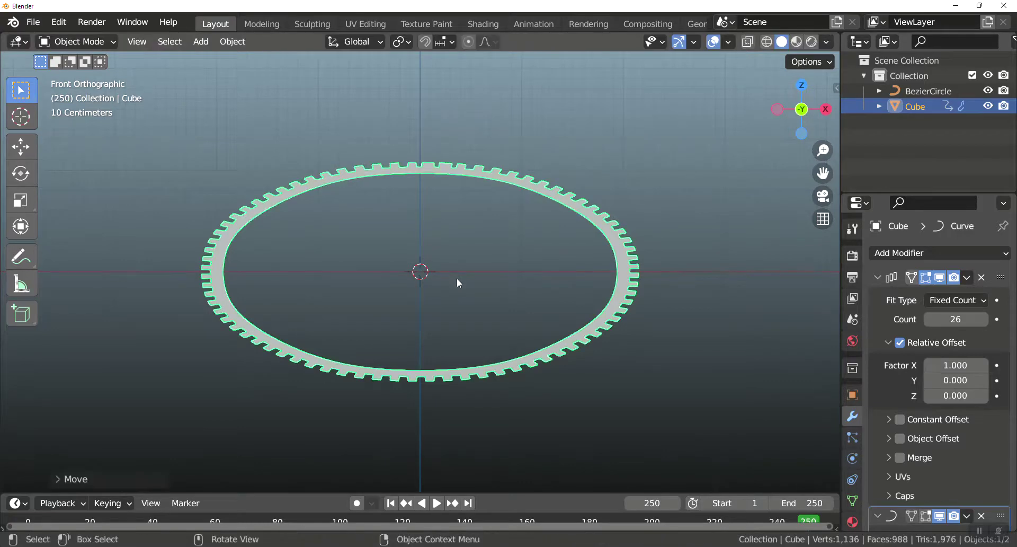
key(i)
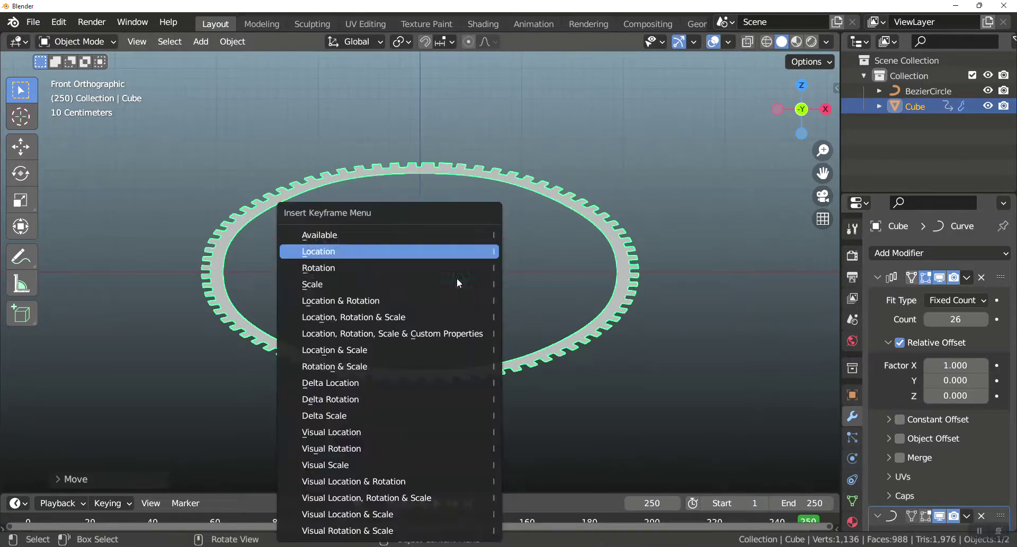
click(451, 250)
key(space)
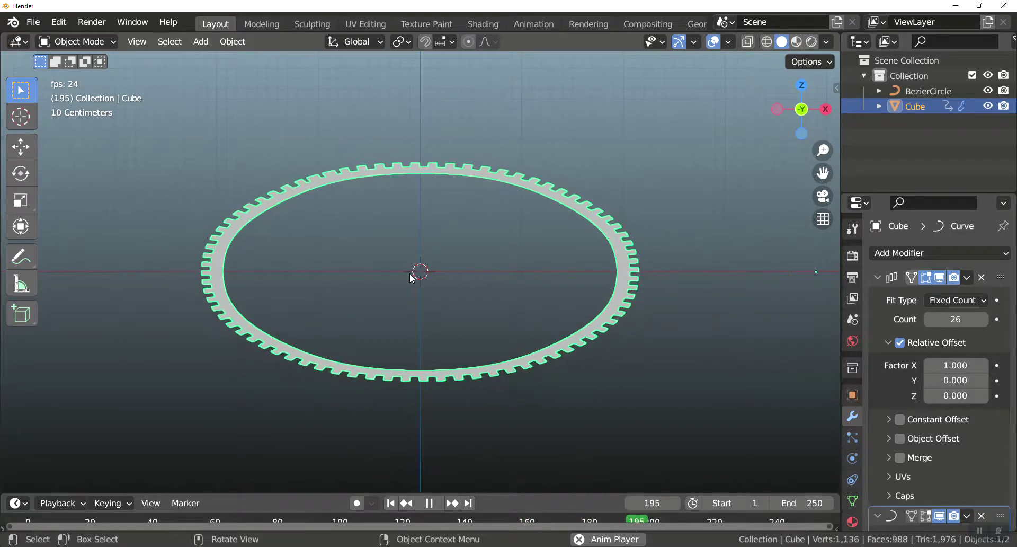
- Edit the BezierCircle with proportional editing on and raise its bottom control point
key(Tab)
key(Tab)
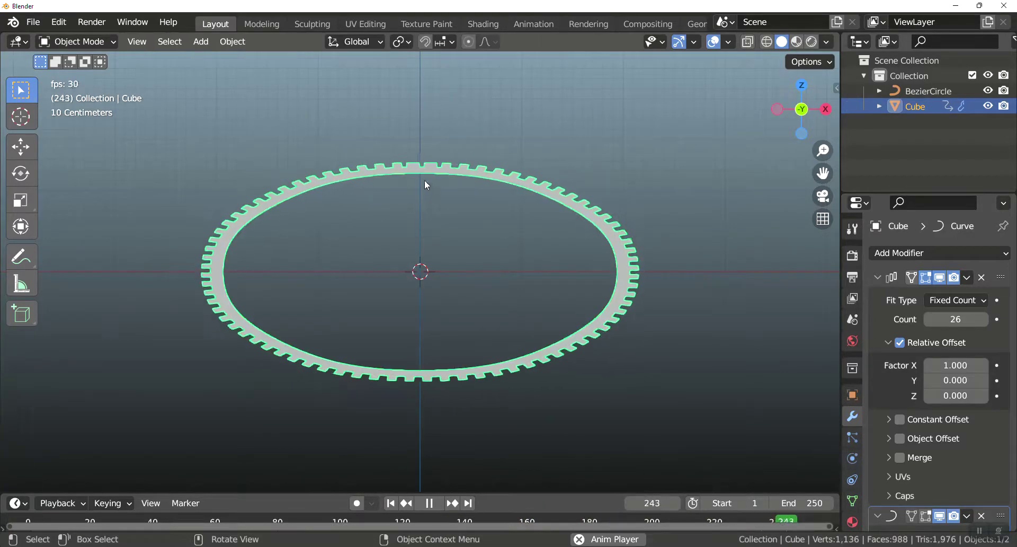
click(932, 89)
key(Tab)
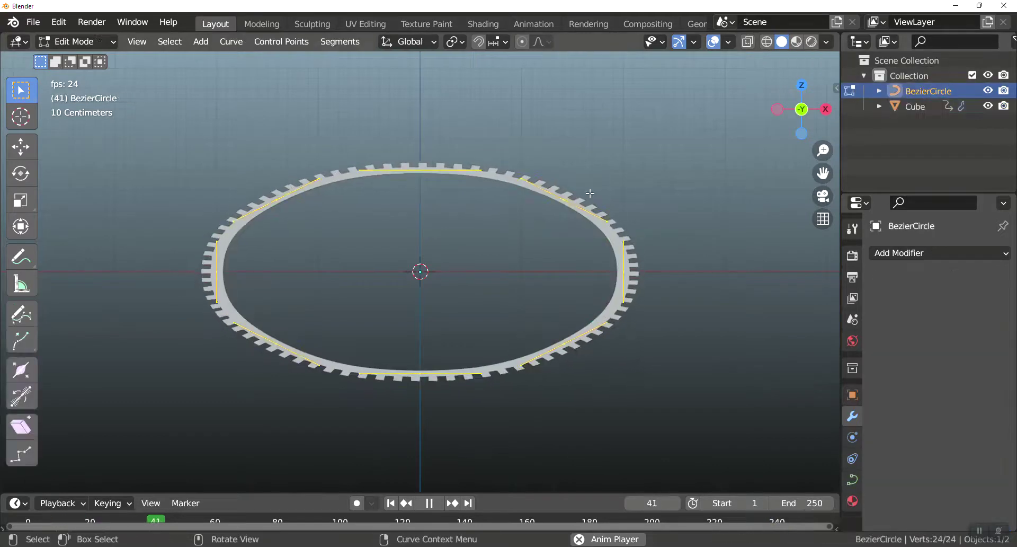
click(421, 373)
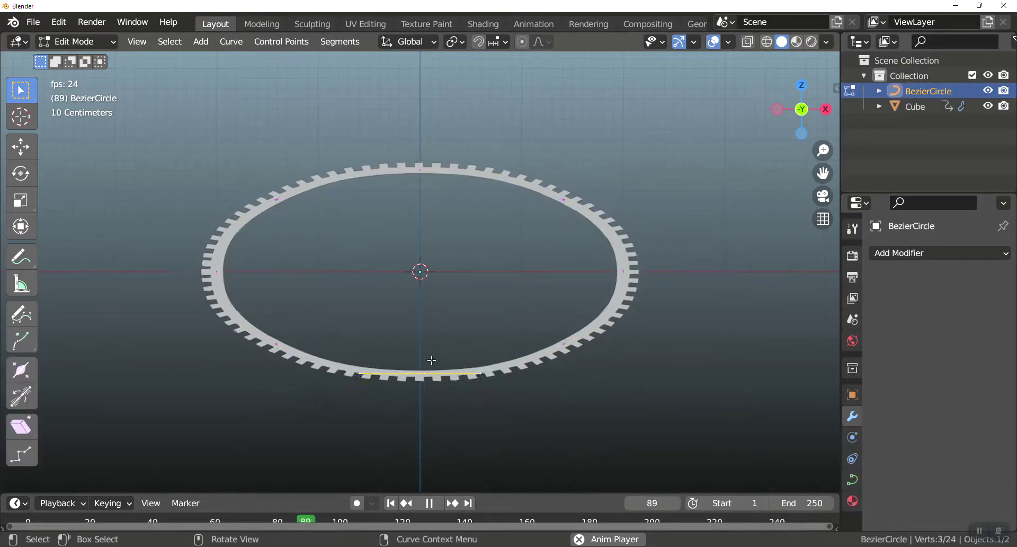
click(522, 42)
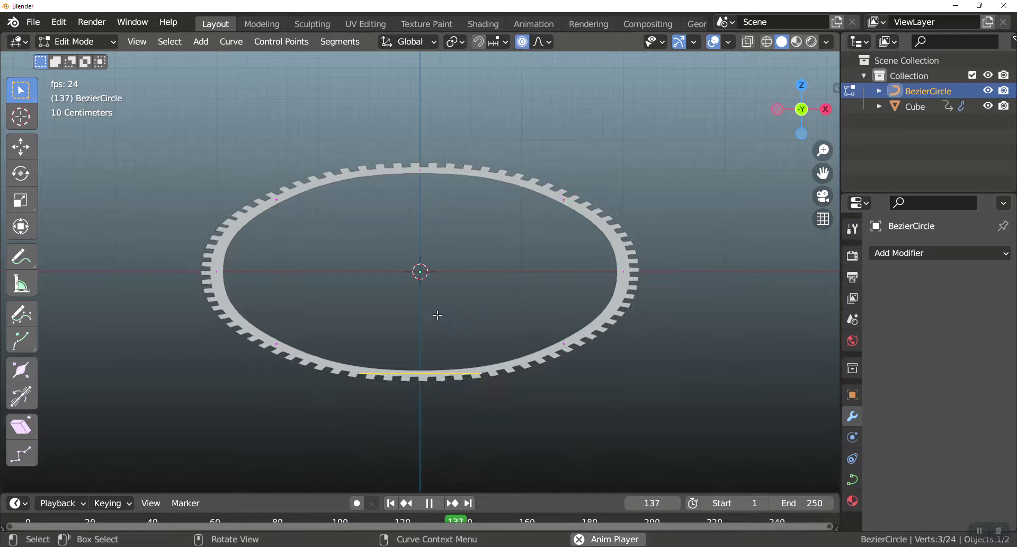
key(g)
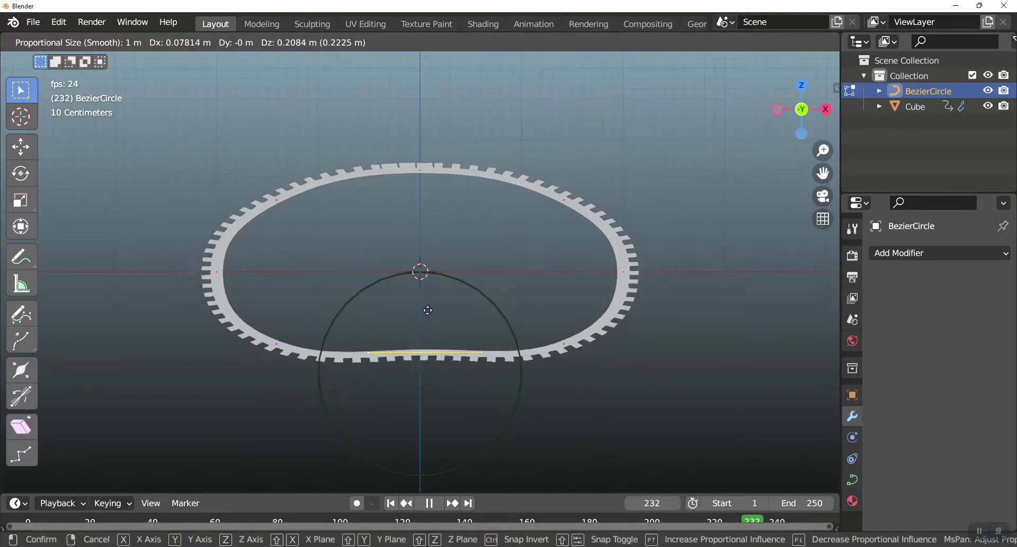
click(426, 310)
- Lower the top point, shift the left point inward, and pull the top-right point up and out
click(419, 170)
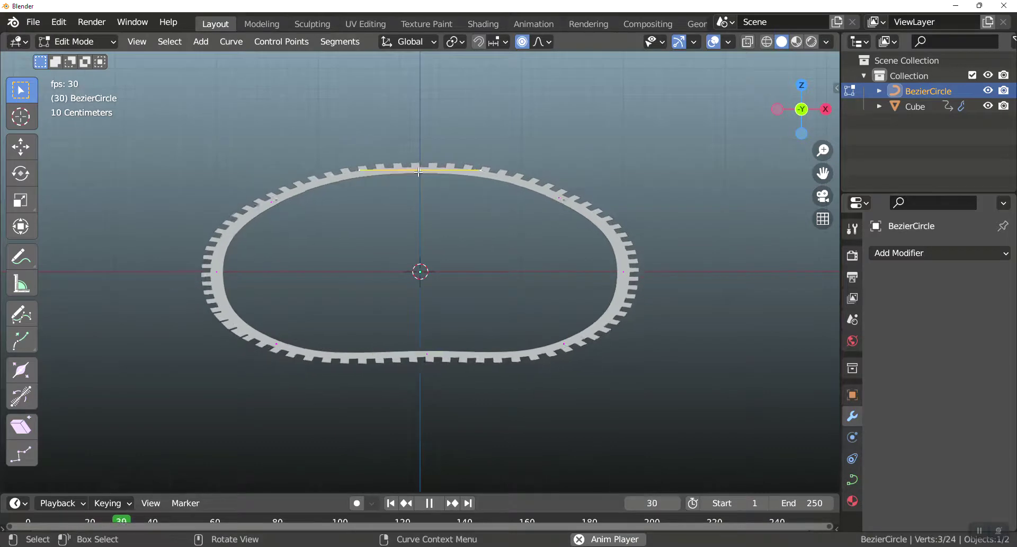
key(g)
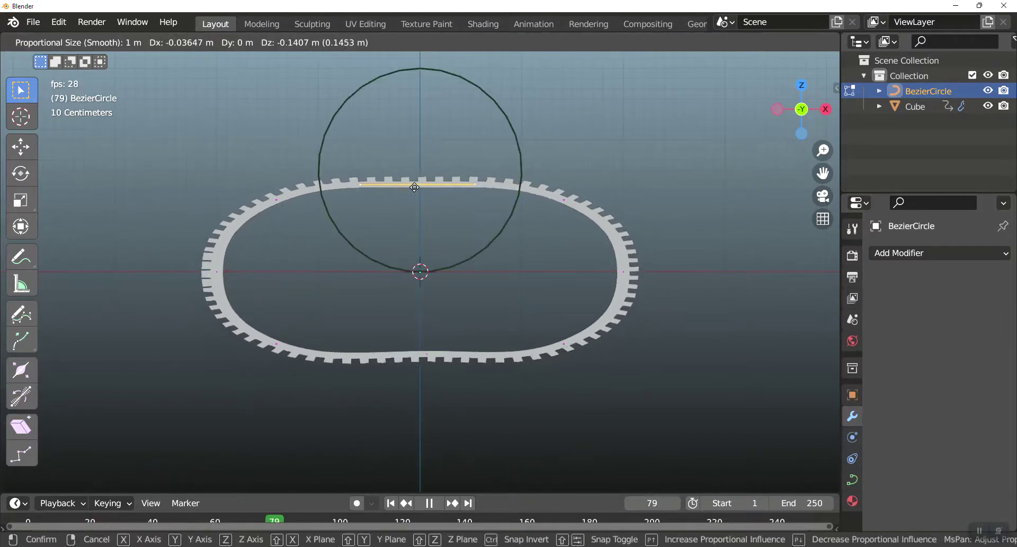
click(414, 187)
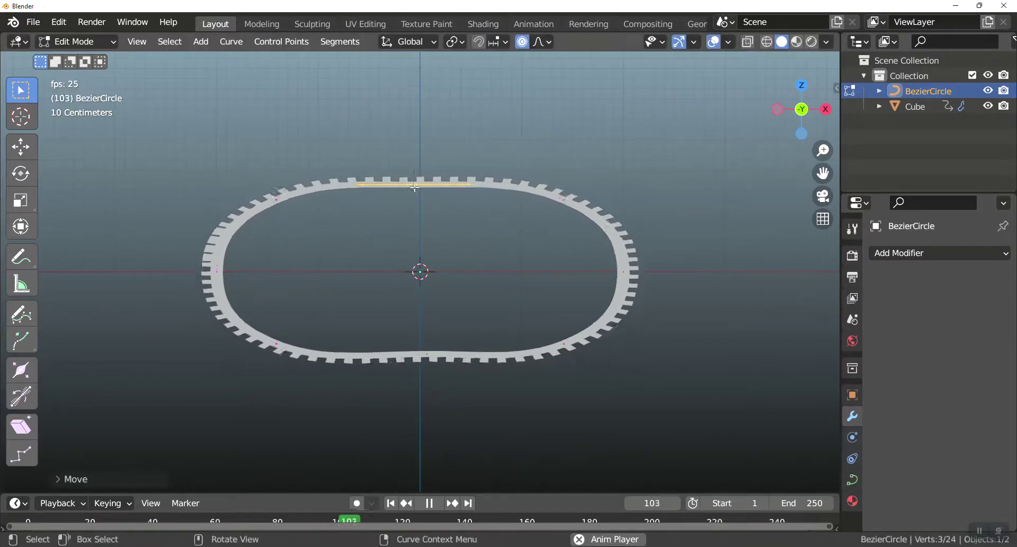
click(216, 271)
key(g)
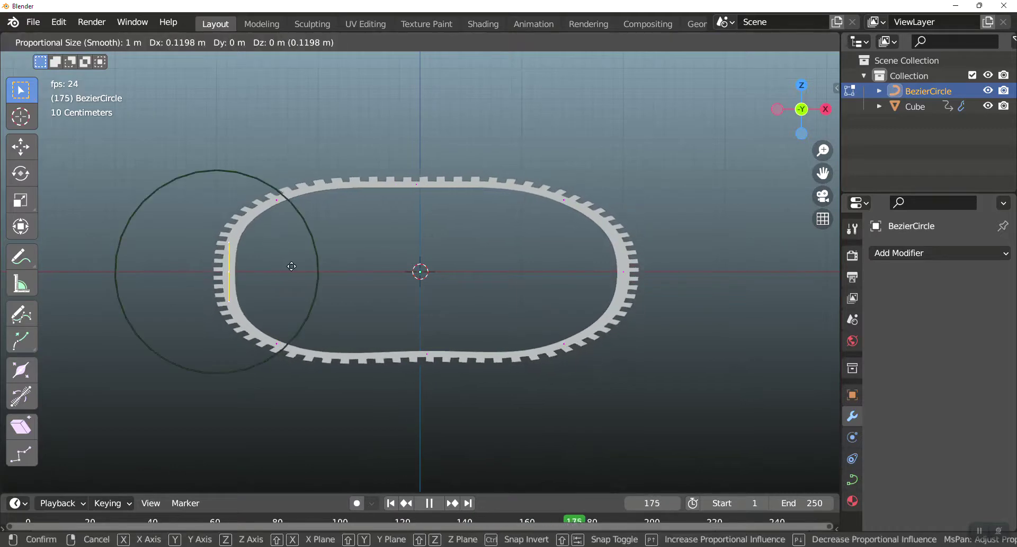
click(297, 267)
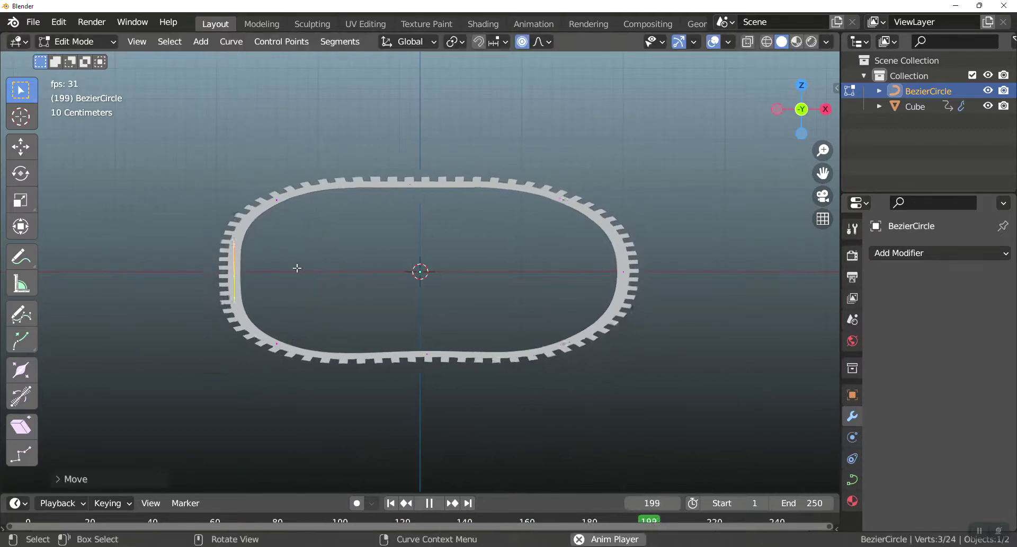
click(578, 204)
key(g)
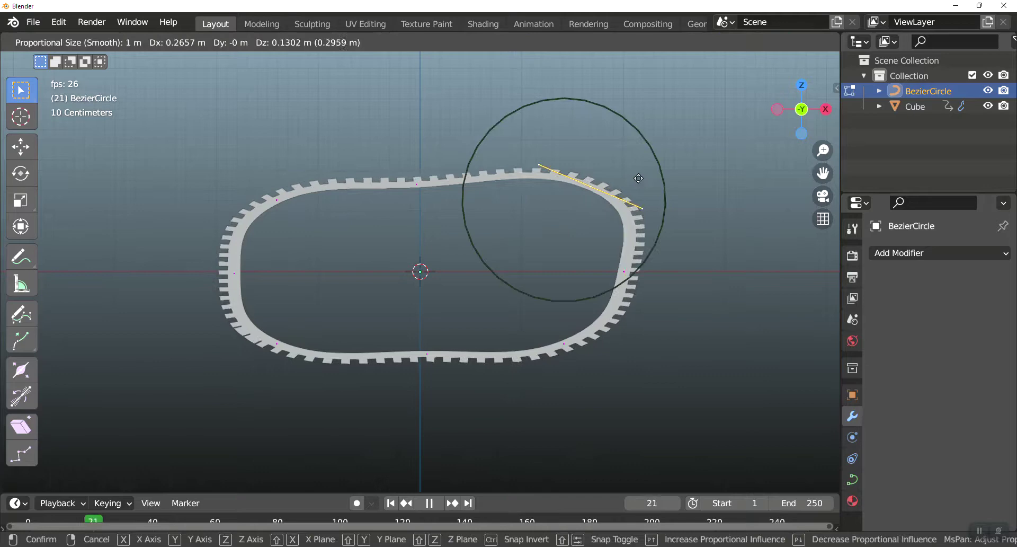
click(662, 161)
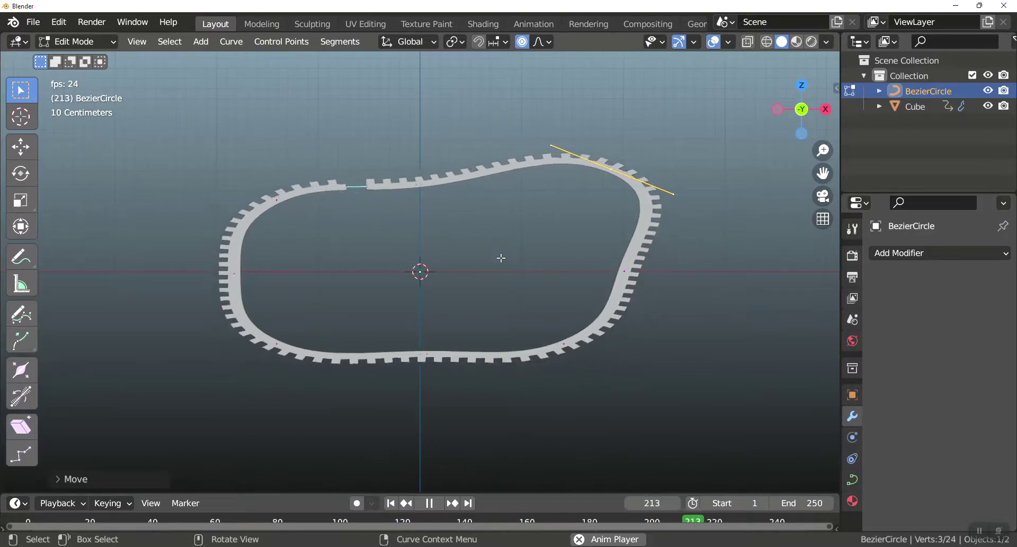
- Back in Object Mode, raise the Cube's Array modifier count from 26 to 27
key(Tab)
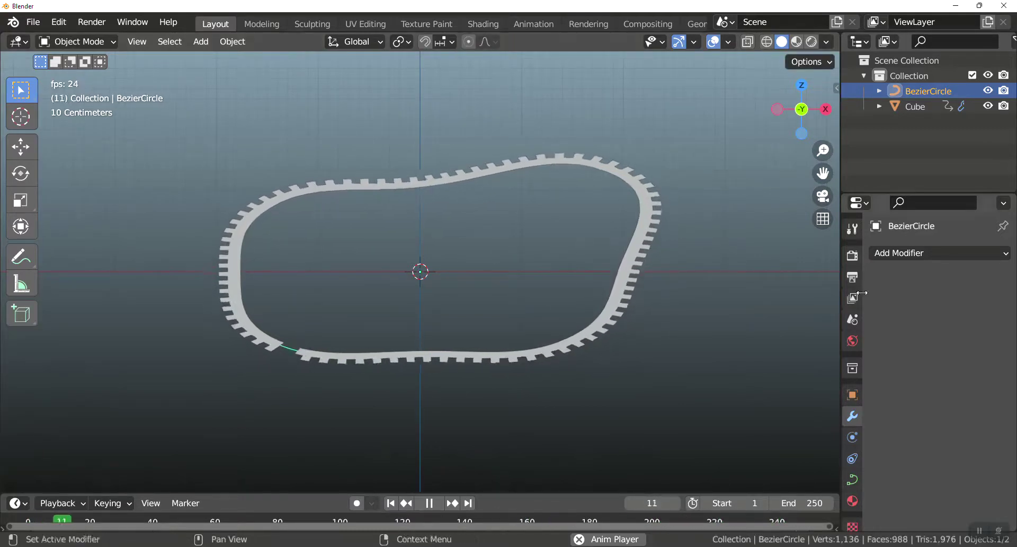
click(644, 216)
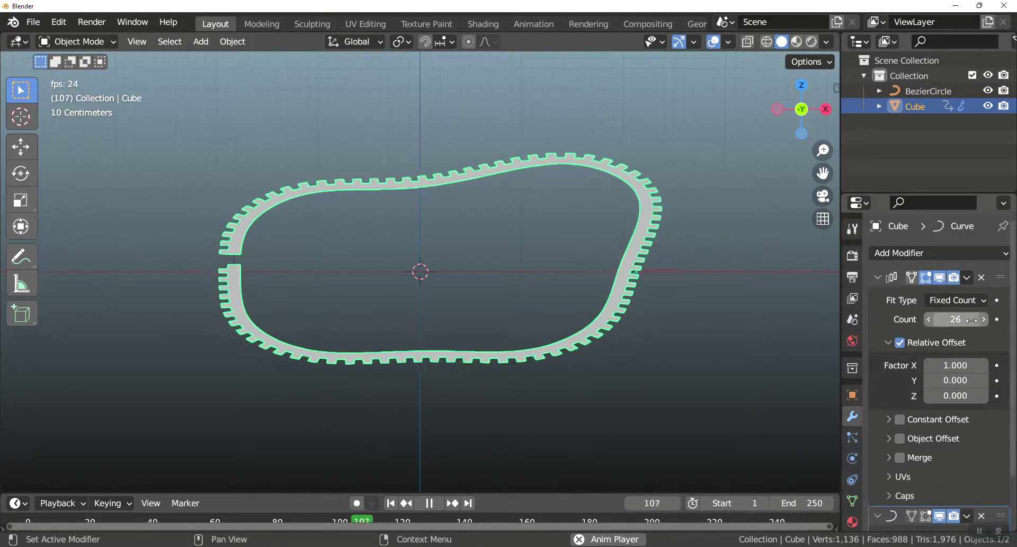
drag(972, 320, 980, 322)
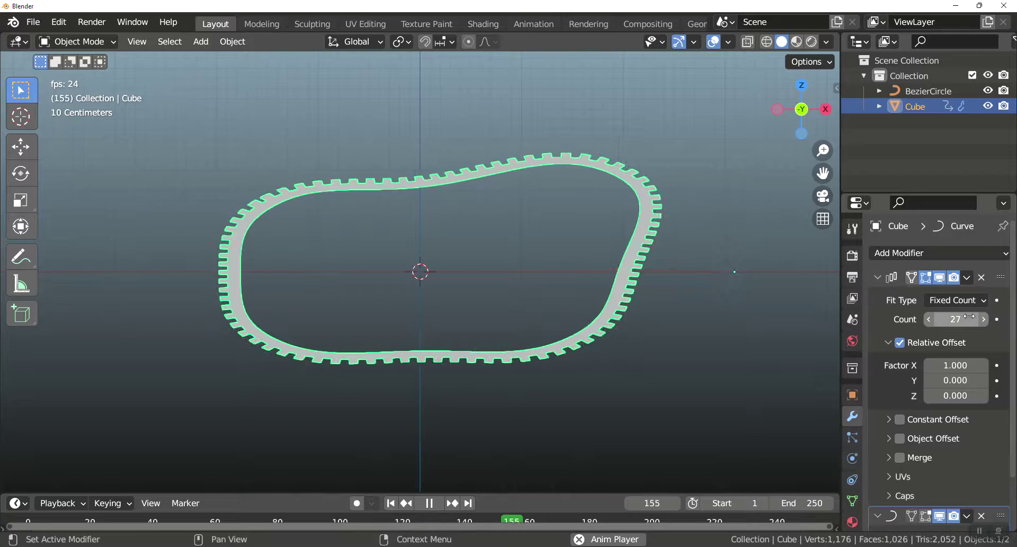